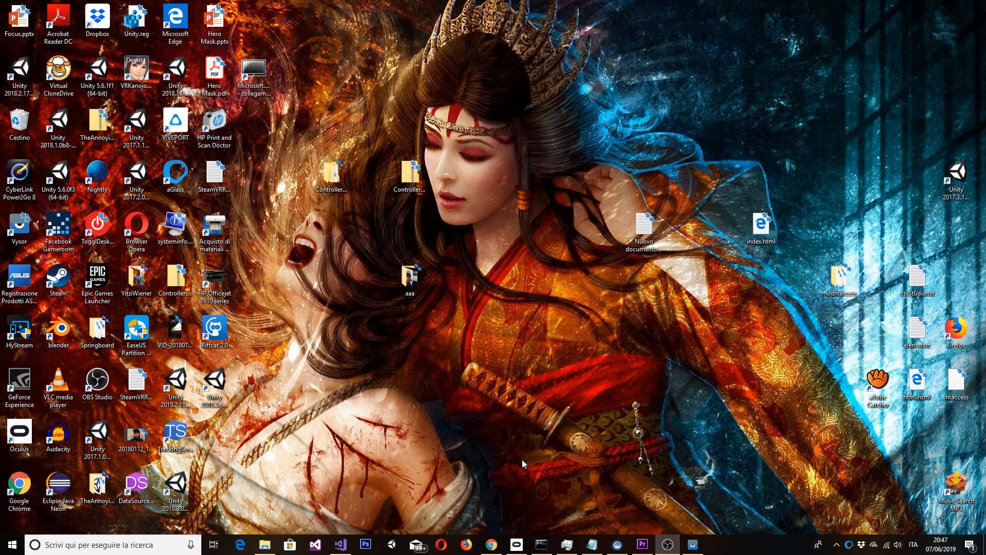
# - Switch to Vysor, view the connected HTC device's screen, and minimize the Vysor windows
pyautogui.click(693, 547)
pyautogui.click(593, 107)
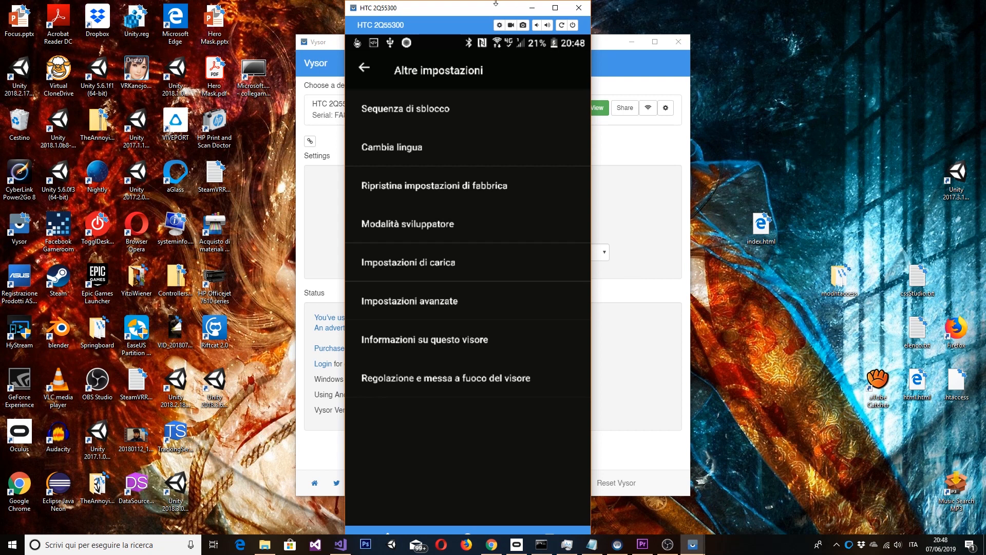
pyautogui.click(533, 8)
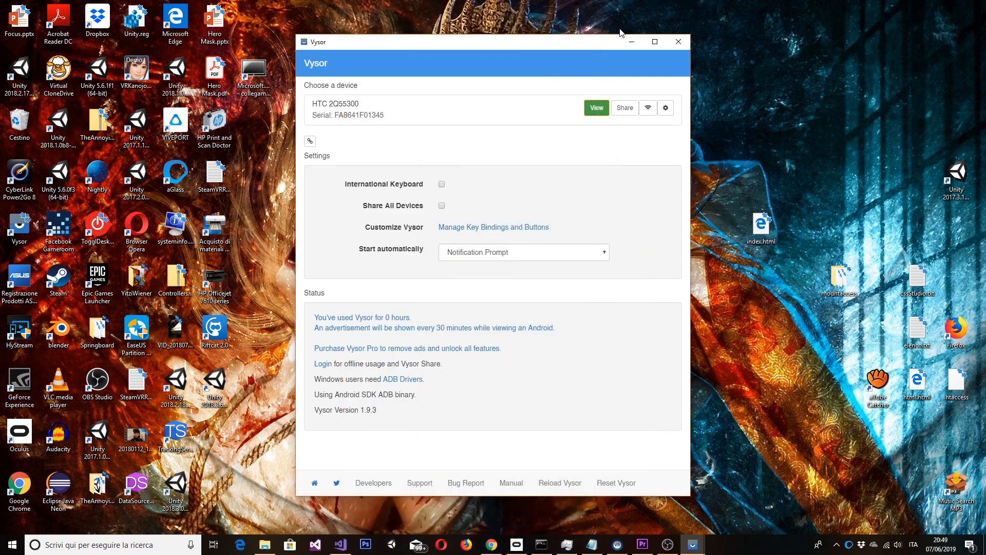
pyautogui.click(631, 41)
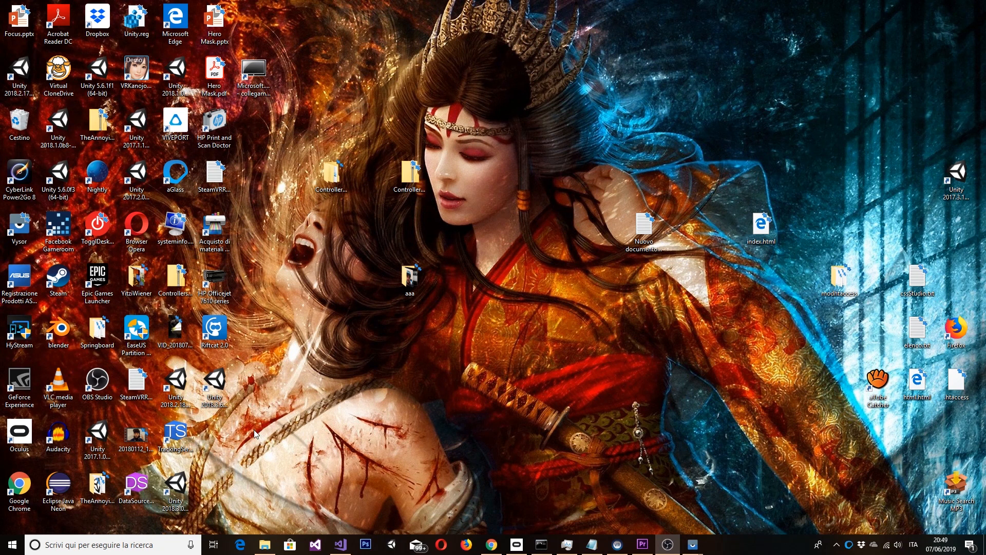
pyautogui.moveTo(254, 430); pyautogui.dragTo(263, 407)
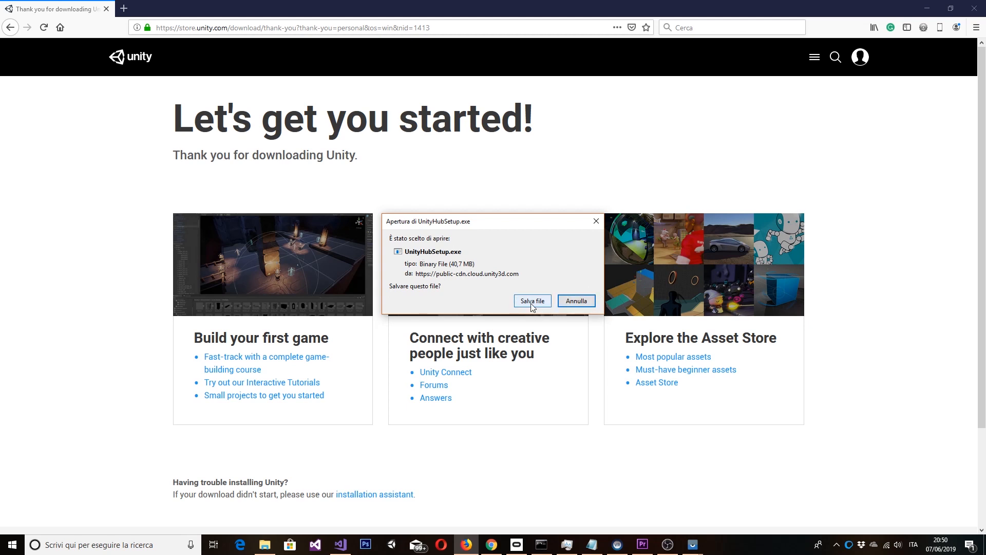
# - Cancel saving UnityHubSetup.exe and return to the Unity Personal download page
pyautogui.click(575, 301)
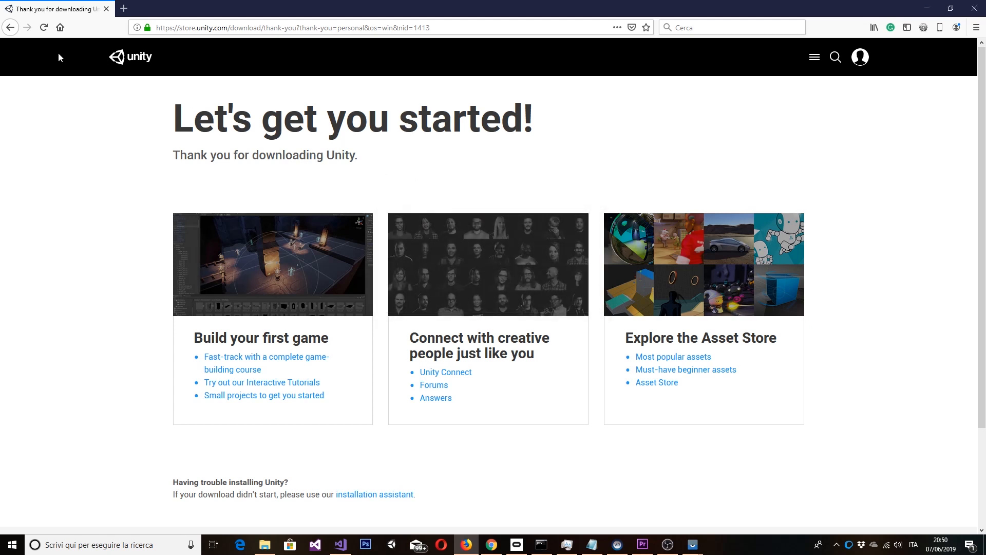
pyautogui.click(12, 29)
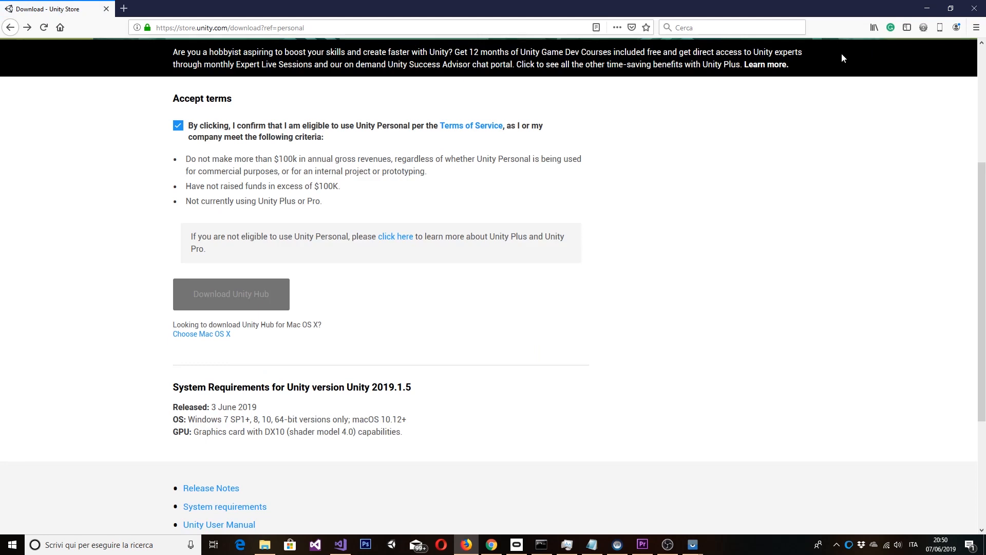
# - Go to oculus.com and open the community's developer site
pyautogui.click(449, 25)
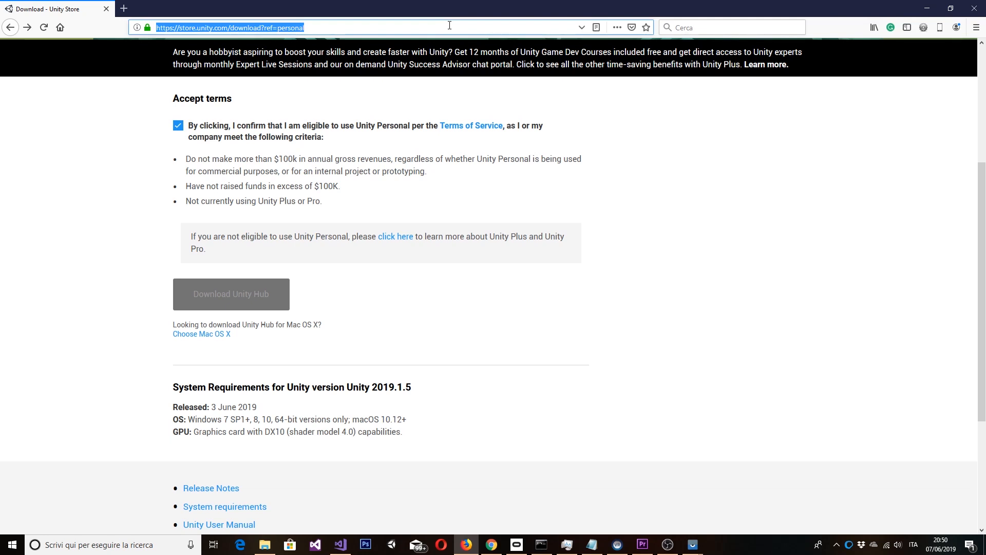
pyautogui.write('oculus')
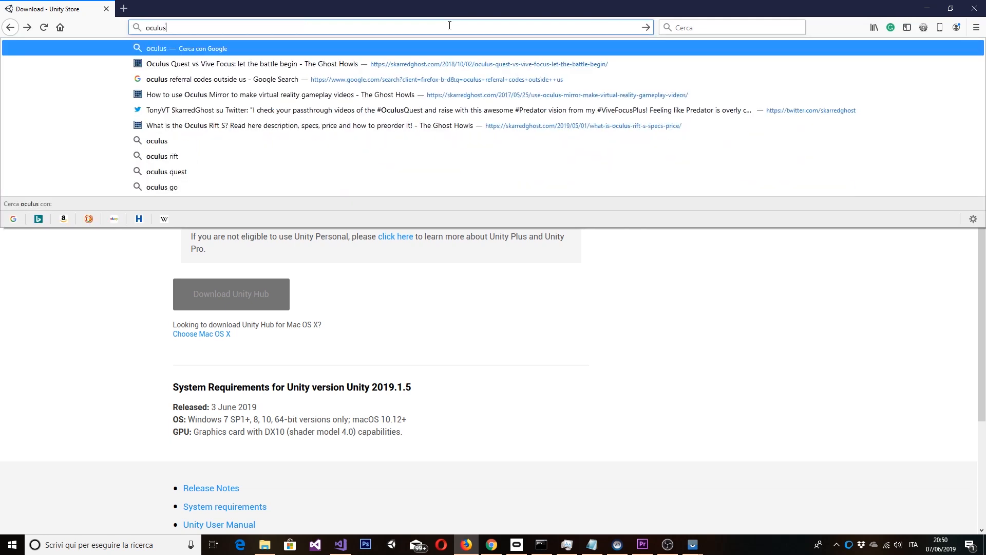
pyautogui.write('.com')
pyautogui.press('Return')
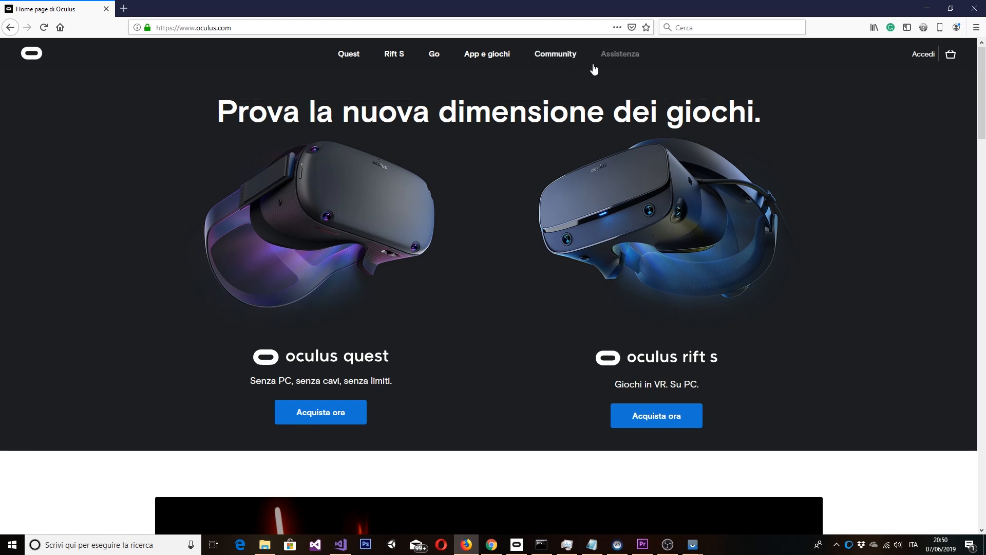
pyautogui.moveTo(545, 59)
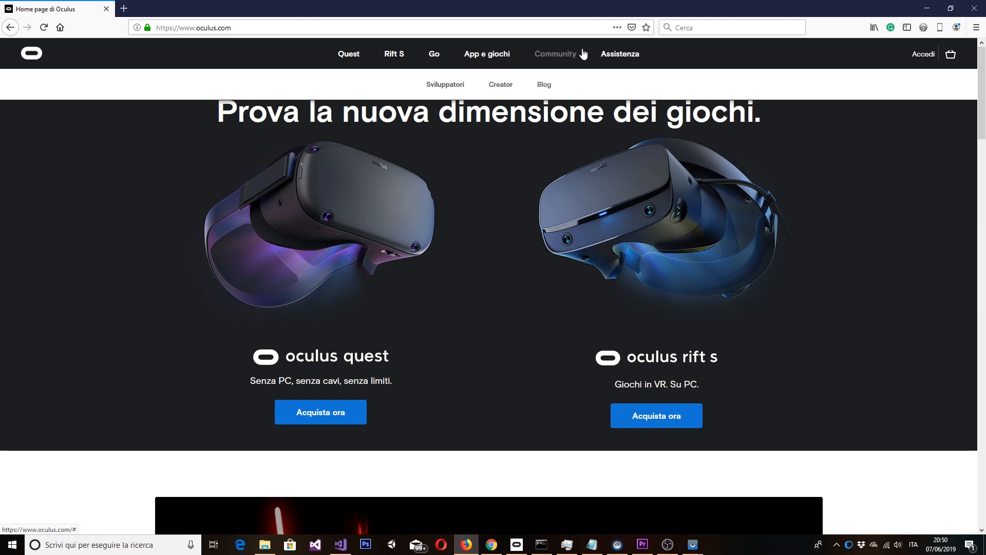
pyautogui.click(443, 89)
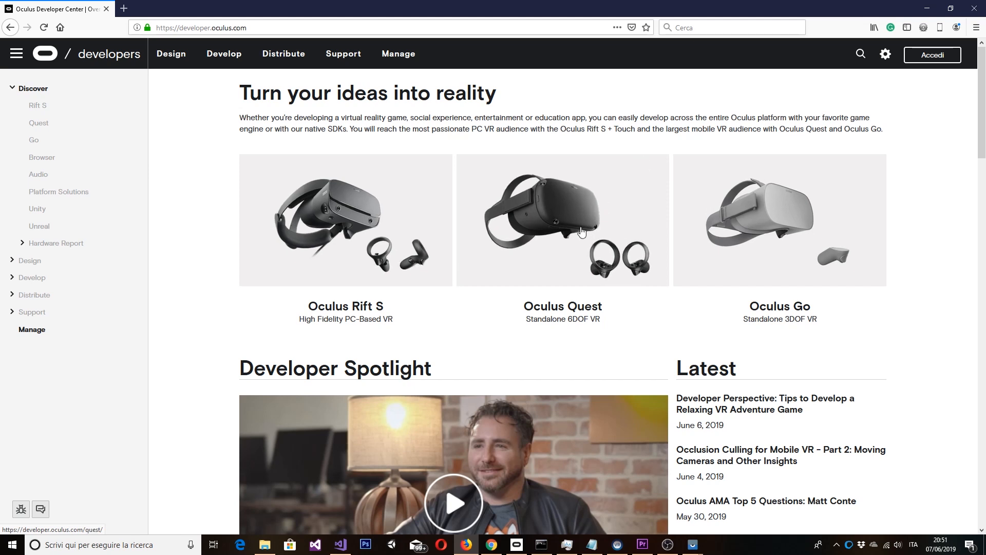
# - Open the Oculus Quest developer page and bring up its "Get started with Unity" guide in a new tab
pyautogui.click(546, 229)
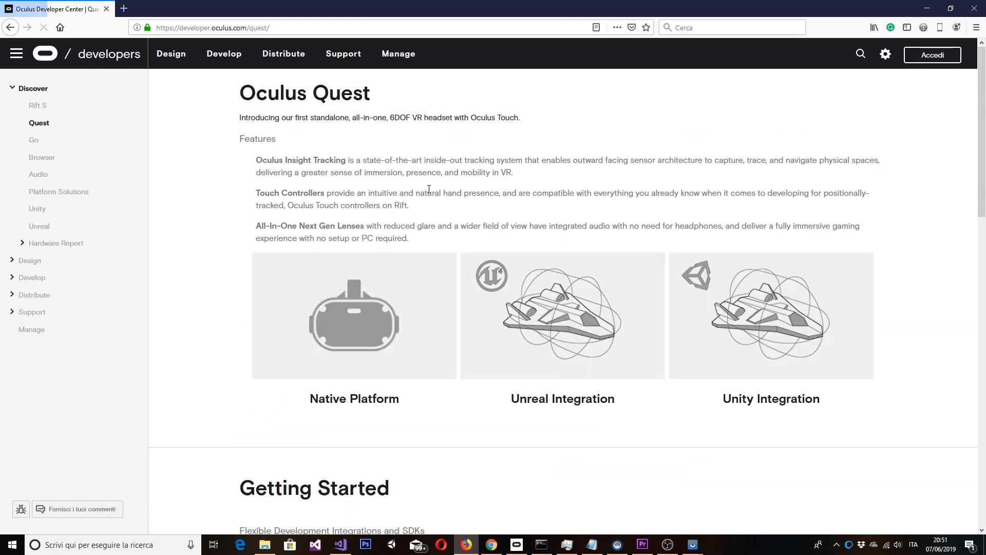
pyautogui.scroll(-6, 405, 276)
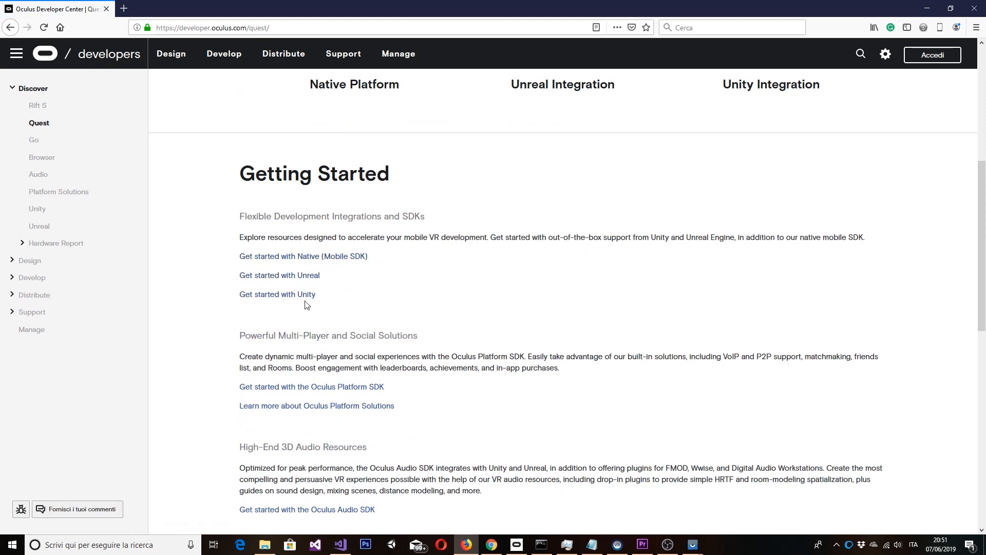
pyautogui.scroll(-3, 315, 274)
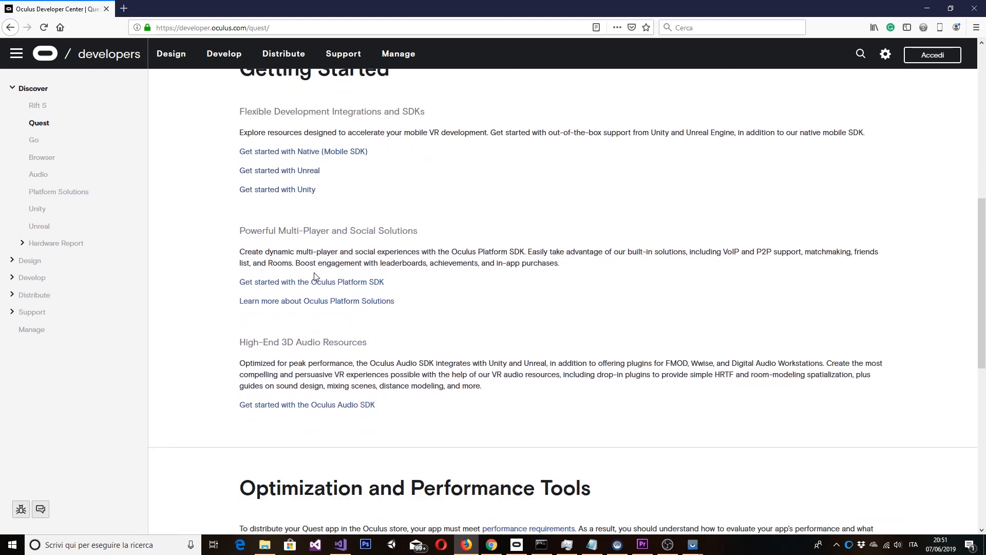
pyautogui.scroll(-6, 316, 276)
pyautogui.scroll(15, 332, 272)
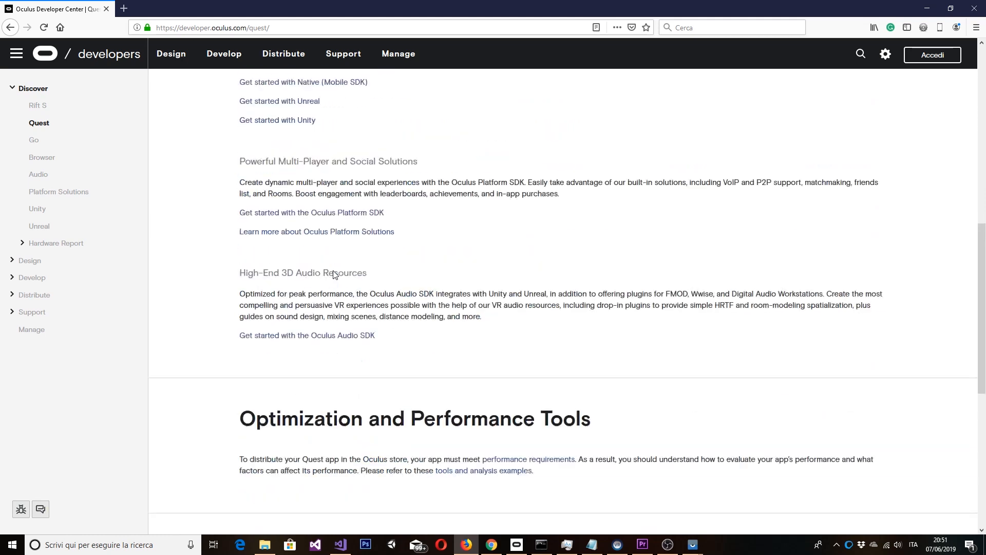
pyautogui.scroll(-3, 333, 273)
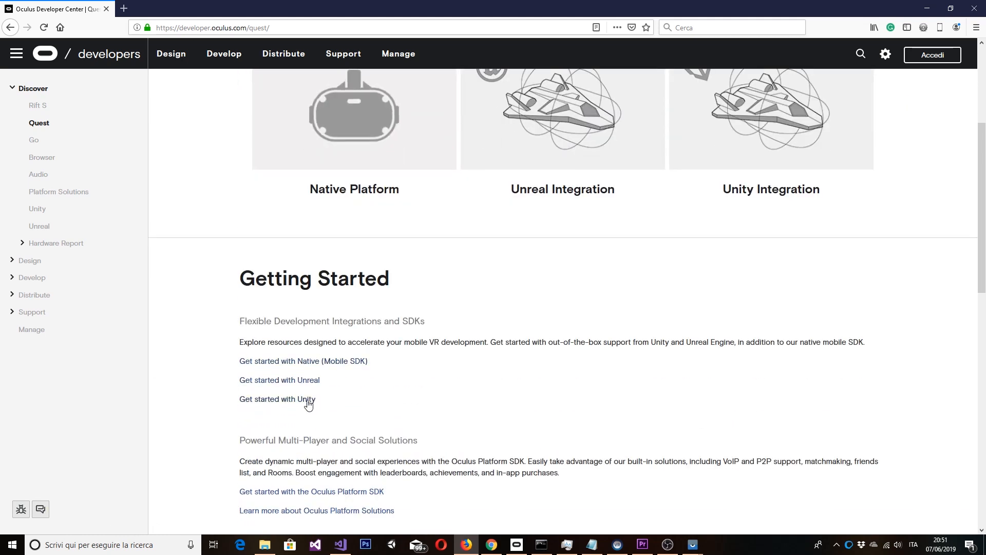
pyautogui.rightClick(283, 401)
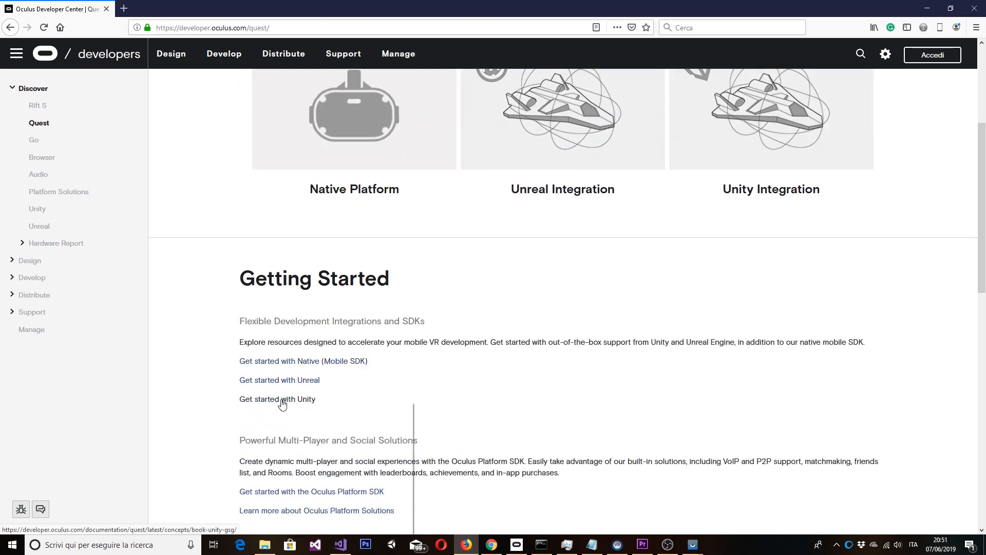
pyautogui.click(315, 408)
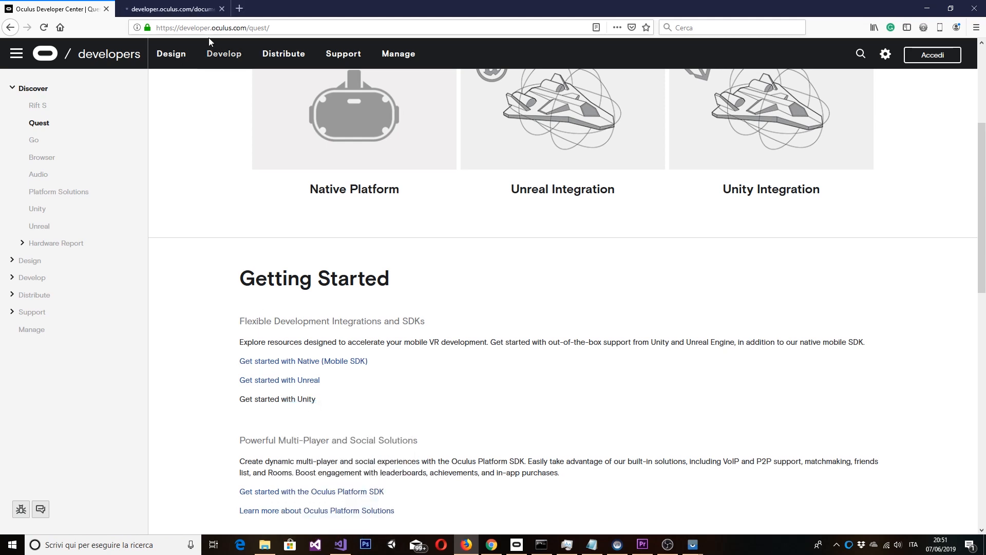
pyautogui.click(206, 7)
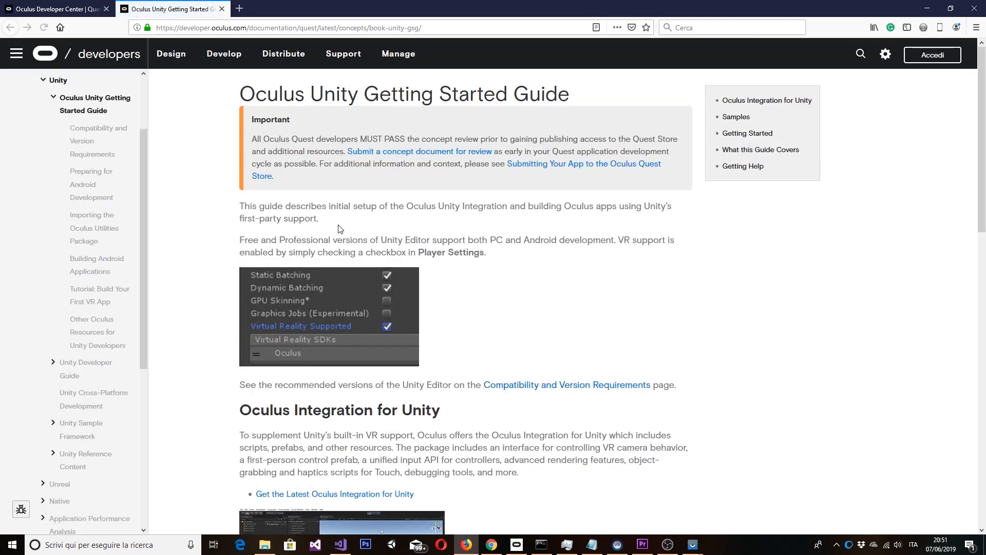
# - Open the Unity Tutorials link from the guide's Getting Started section in a new tab, dismiss the Unity Learn welcome popup, and browse the page
pyautogui.scroll(-5, 338, 226)
pyautogui.scroll(-4, 339, 226)
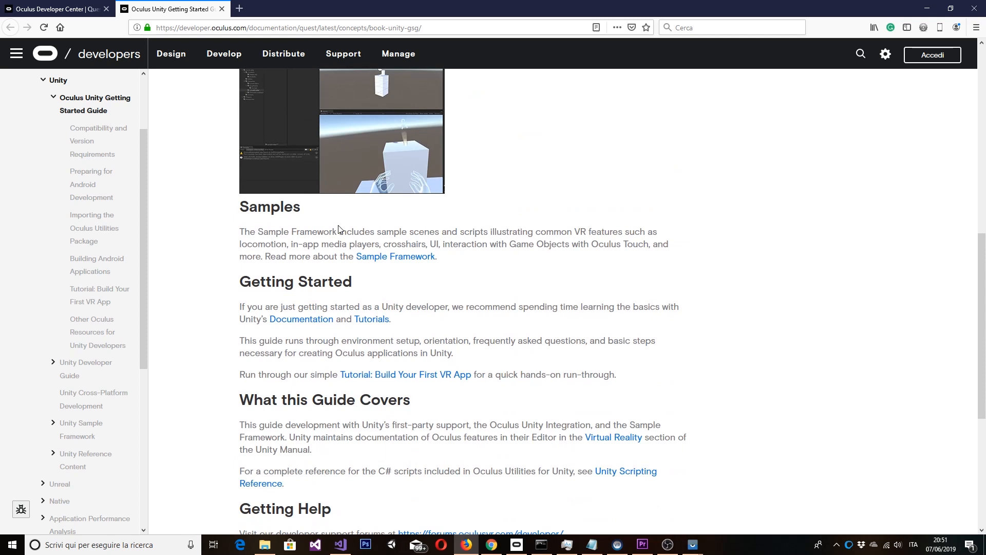
pyautogui.scroll(-1, 352, 242)
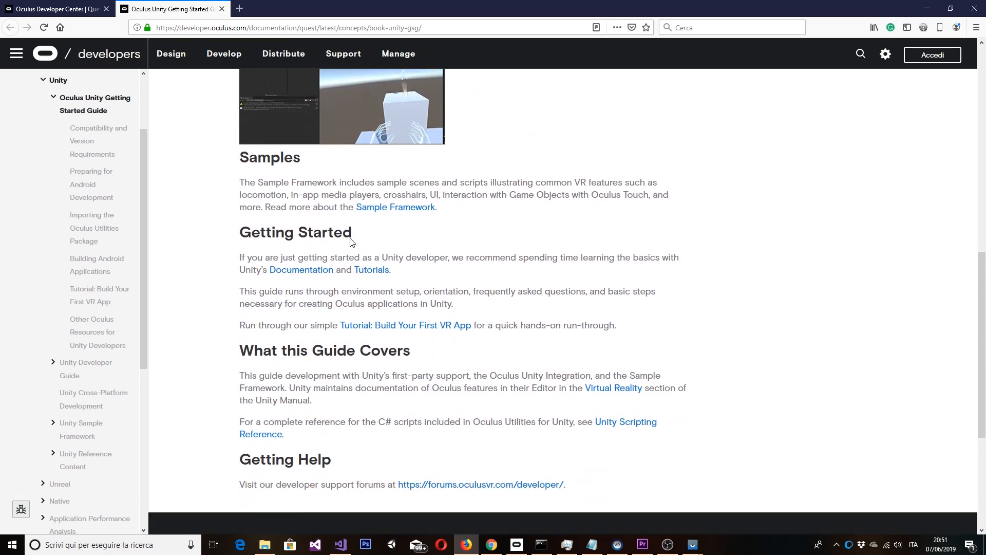
pyautogui.scroll(-2, 352, 242)
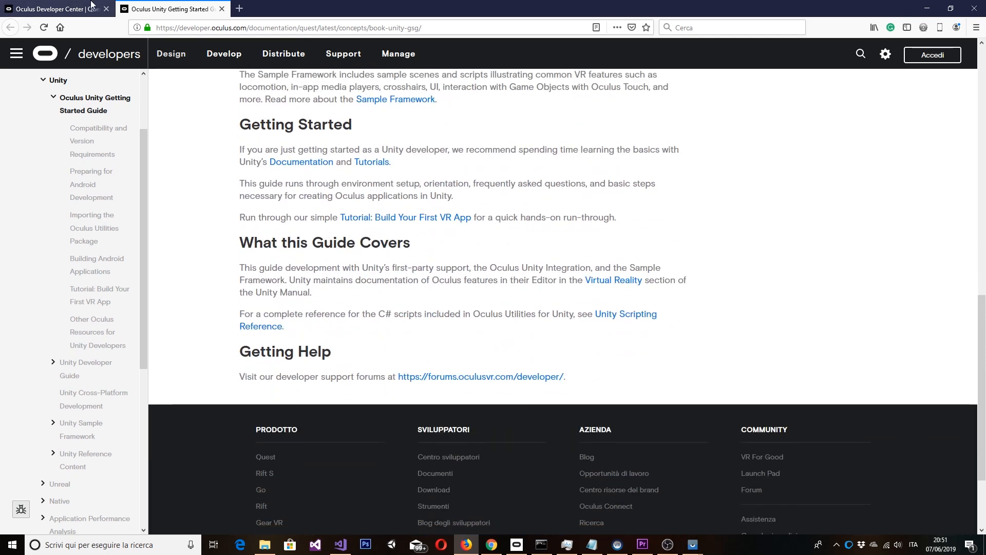
pyautogui.rightClick(367, 163)
pyautogui.click(405, 172)
pyautogui.click(309, 9)
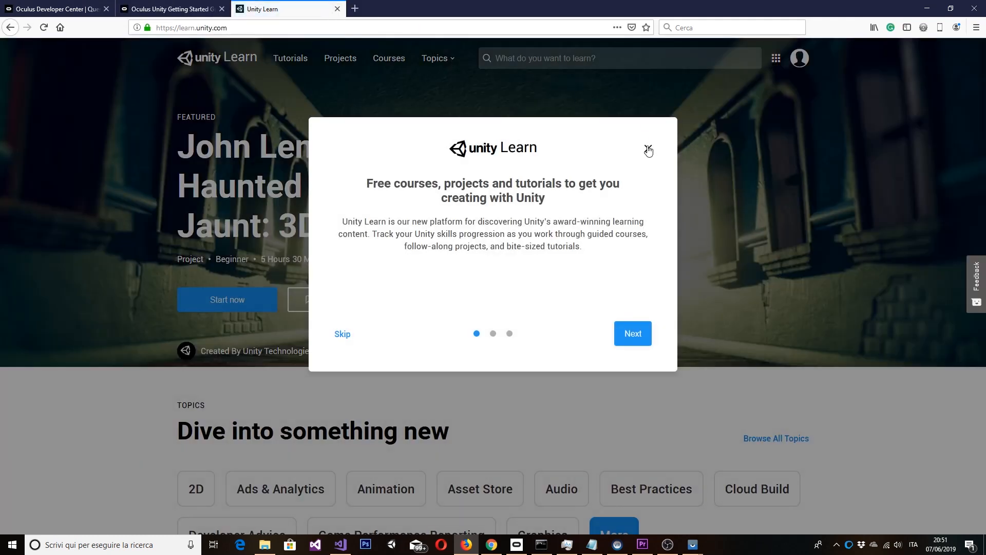
pyautogui.click(648, 150)
pyautogui.scroll(-10, 540, 250)
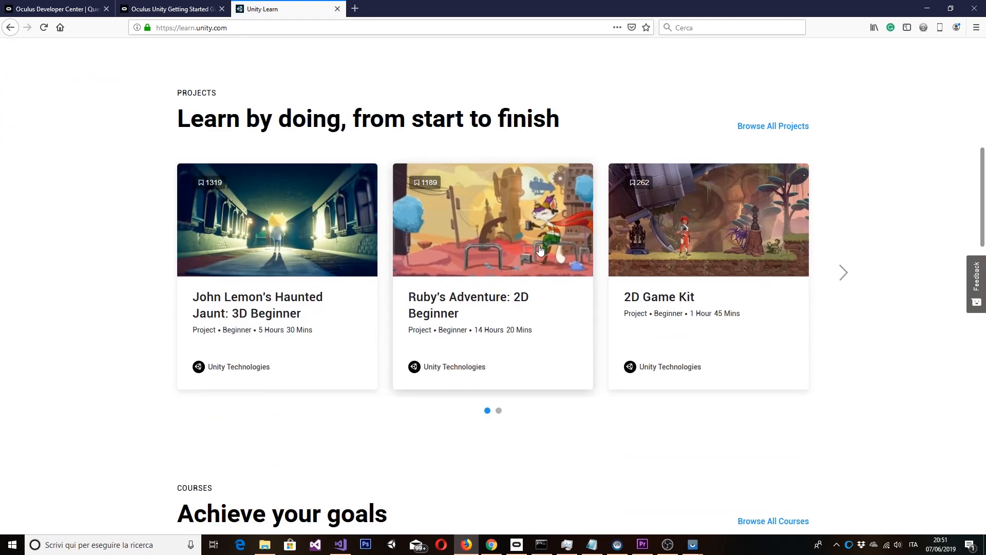
pyautogui.scroll(6, 499, 232)
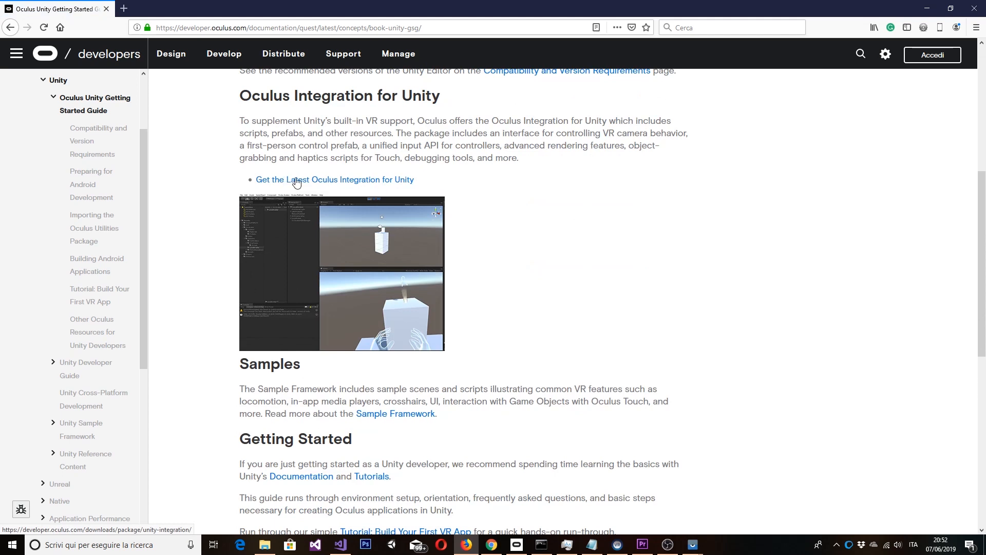
# - Open the latest Oculus Integration for Unity page from the guide and follow its download link to the Unity Asset Store
pyautogui.click(297, 181)
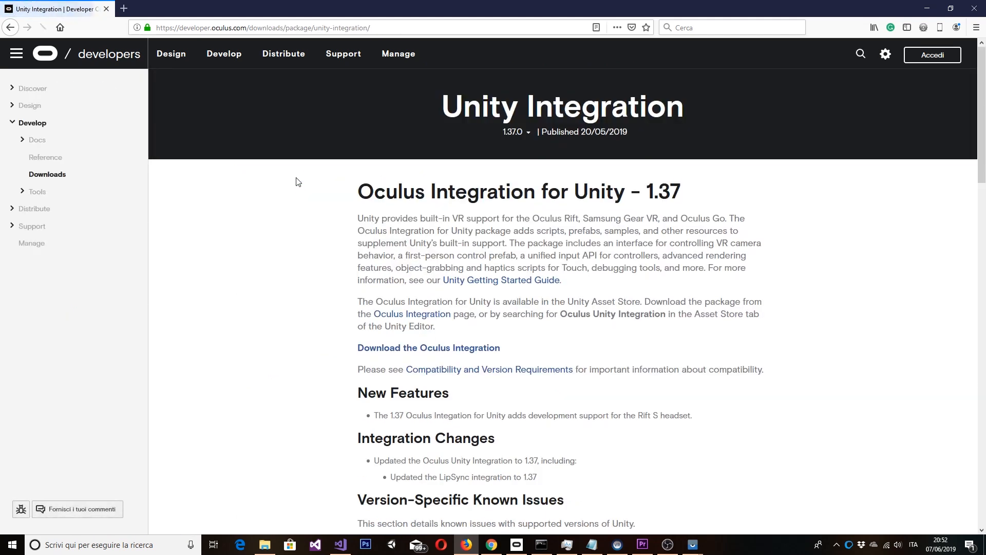
pyautogui.scroll(-20, 480, 302)
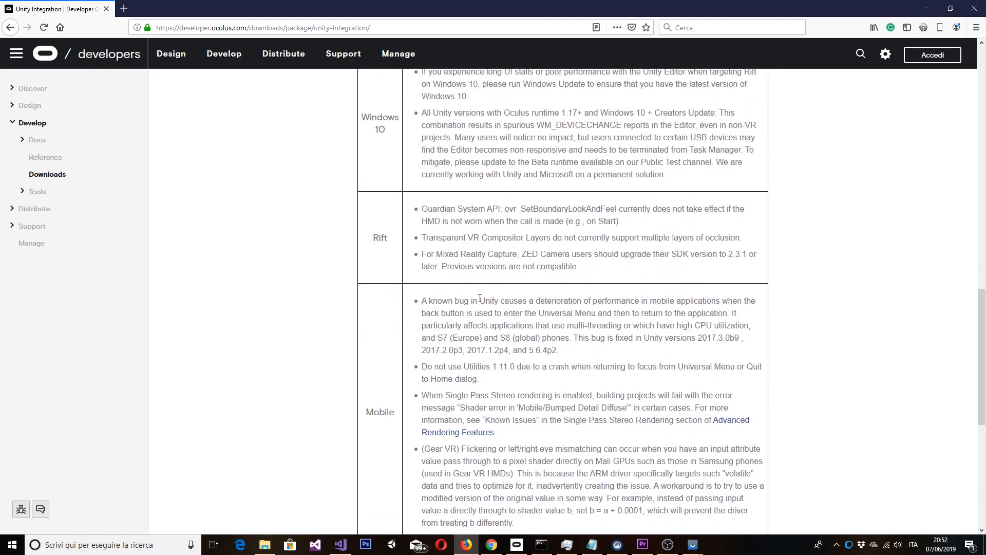
pyautogui.scroll(7, 478, 302)
pyautogui.scroll(15, 478, 302)
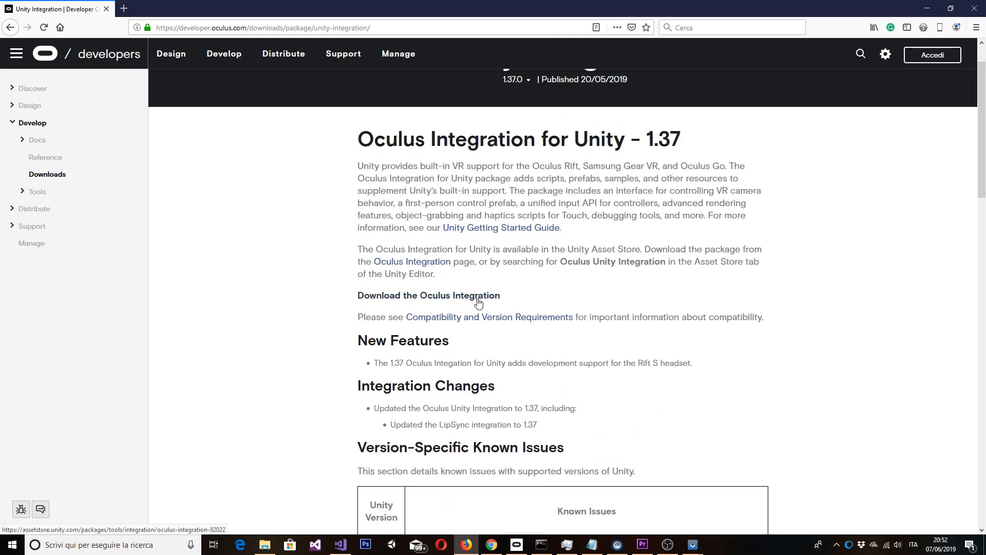
pyautogui.click(478, 298)
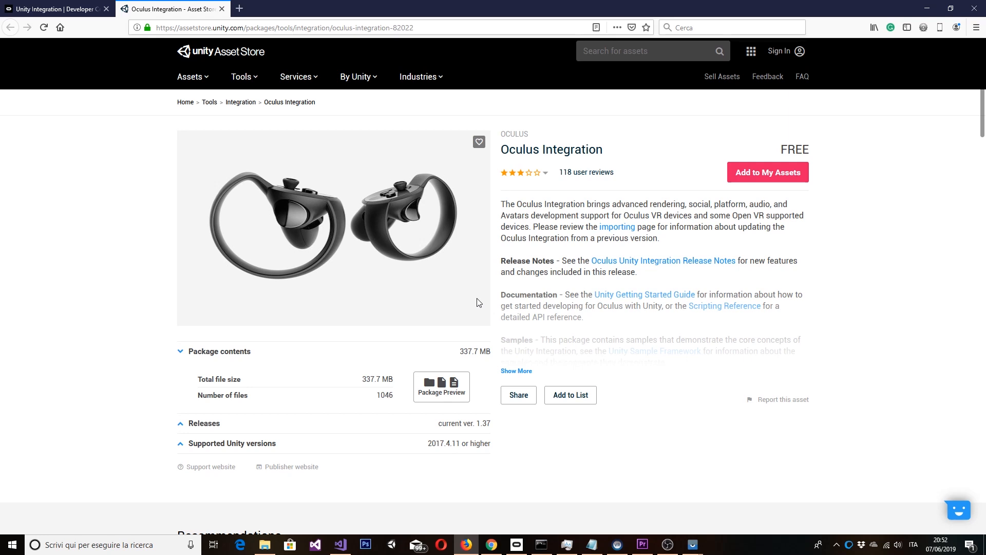
pyautogui.click(52, 9)
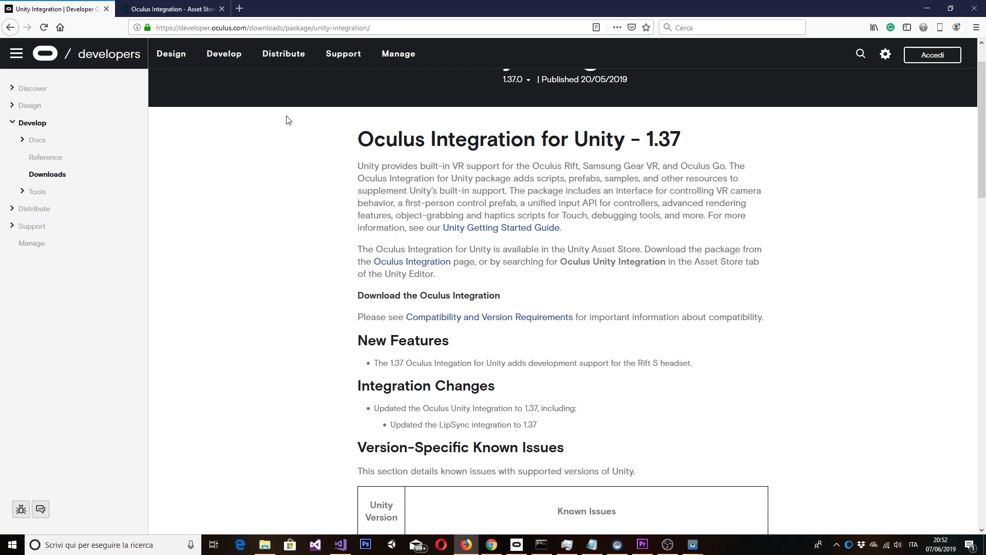
pyautogui.click(148, 5)
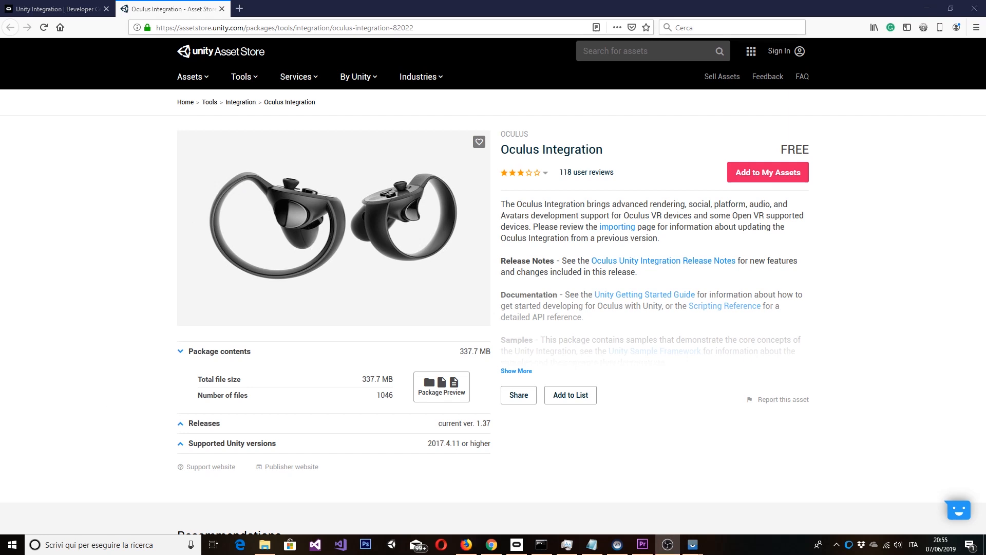
# - Switch to Unity 2018.3.6f1 and create a new project named OculusQuestTest with the 3D template
pyautogui.click(928, 8)
pyautogui.doubleClick(212, 390)
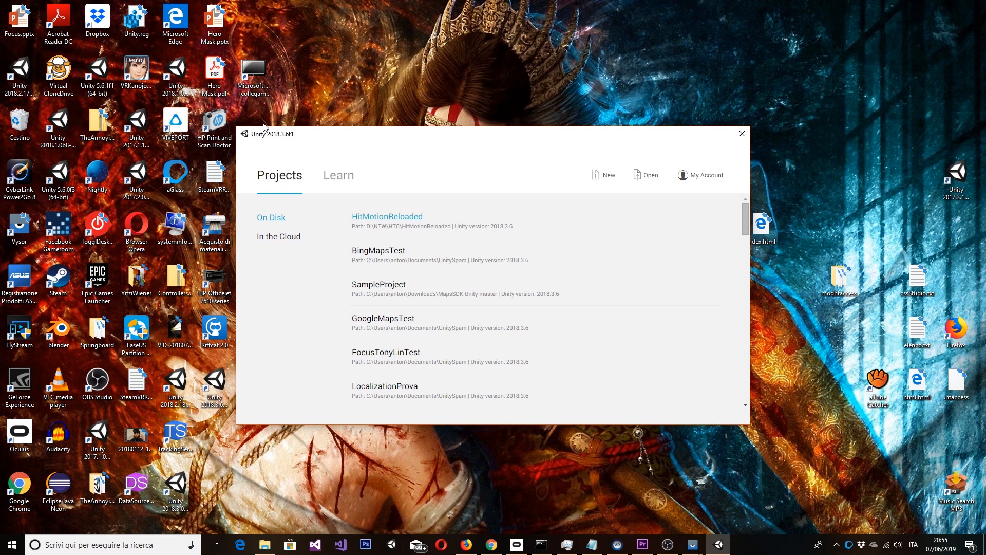
pyautogui.click(610, 175)
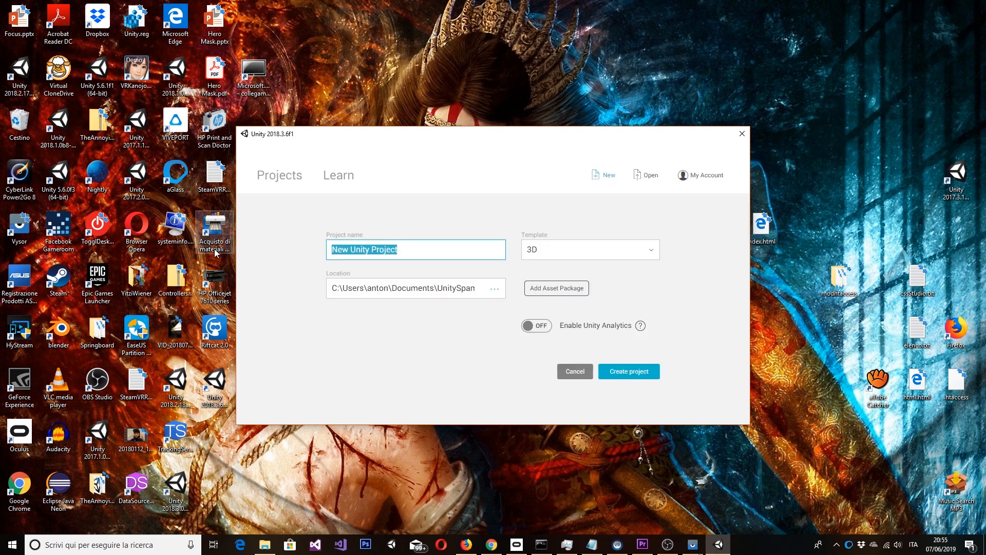
pyautogui.write('OculusQ')
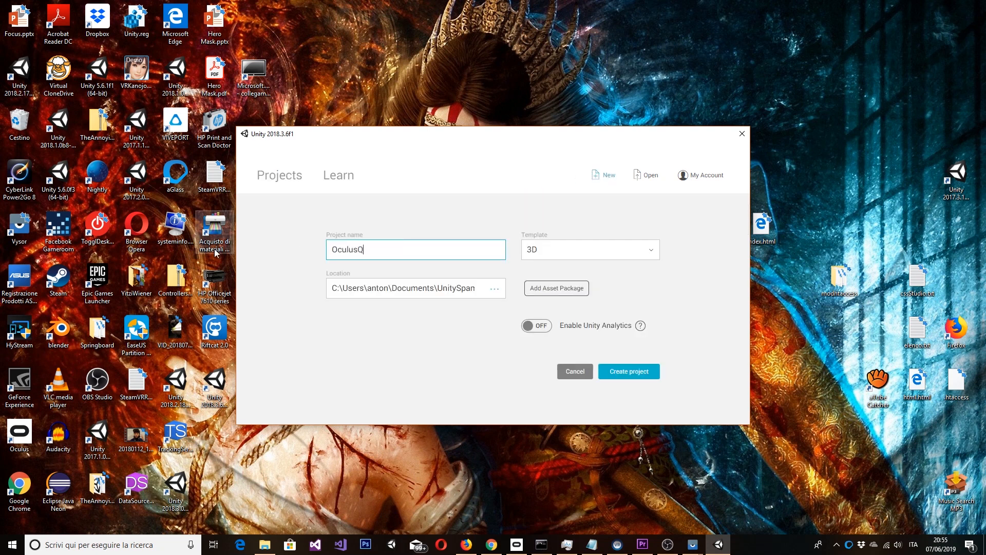
pyautogui.write('uestTest')
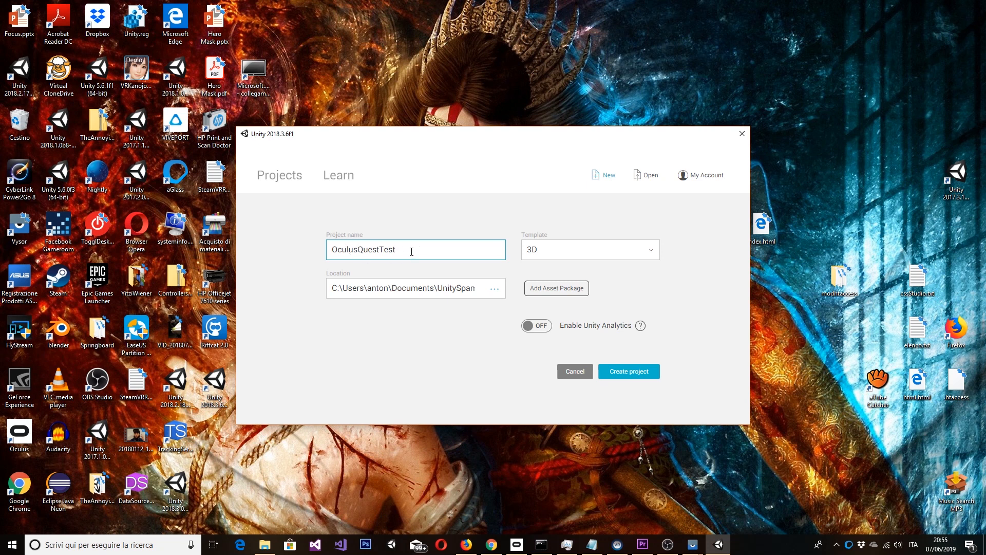
pyautogui.moveTo(411, 251); pyautogui.dragTo(330, 255)
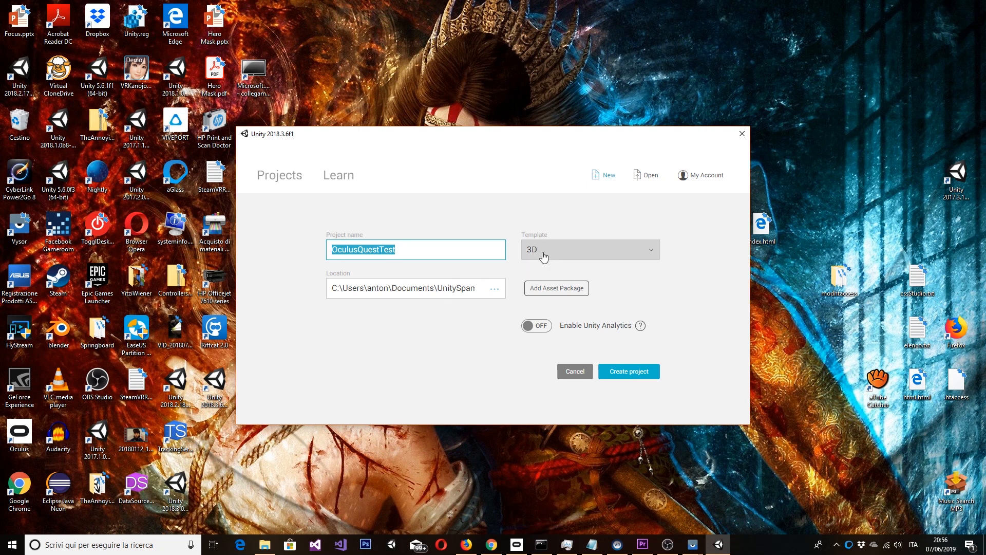
pyautogui.click(627, 373)
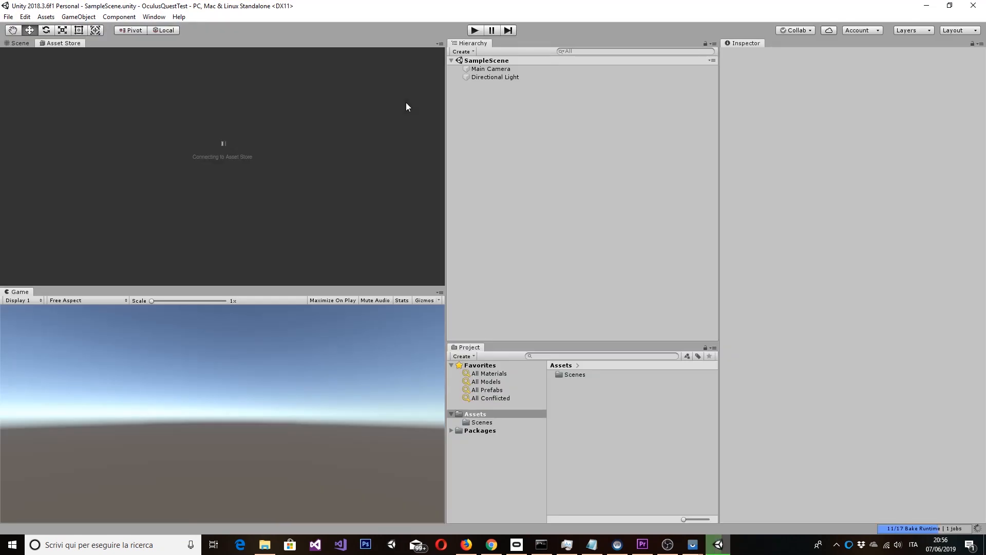
# - Widen the Scene and Game area, show the Scene view and make it taller than the Game view
pyautogui.moveTo(448, 119); pyautogui.dragTo(529, 119)
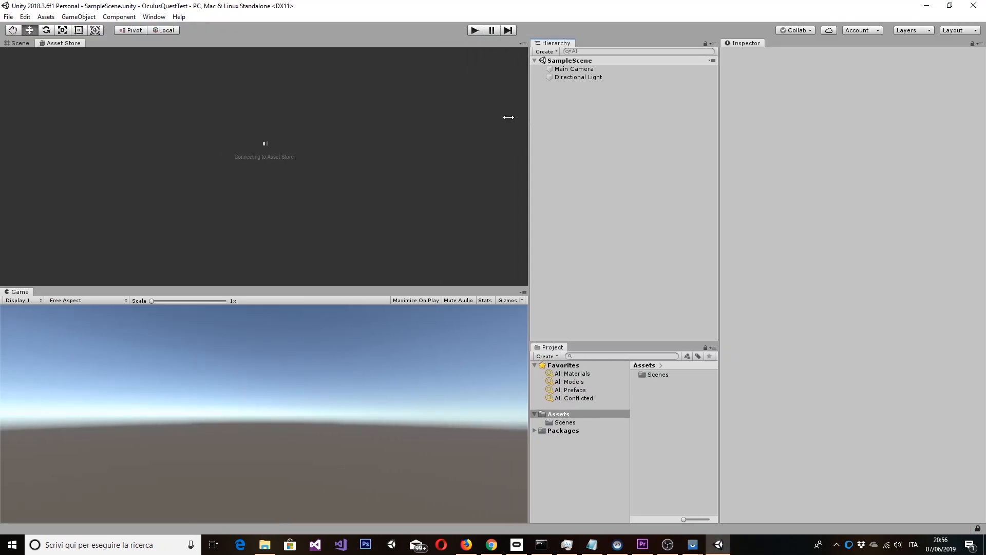
pyautogui.click(17, 43)
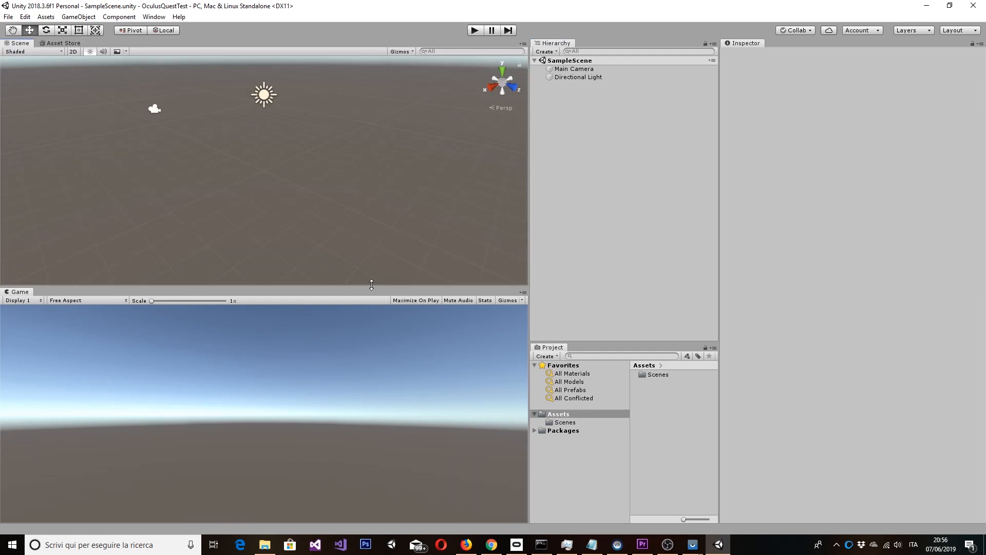
pyautogui.moveTo(371, 285); pyautogui.dragTo(377, 331)
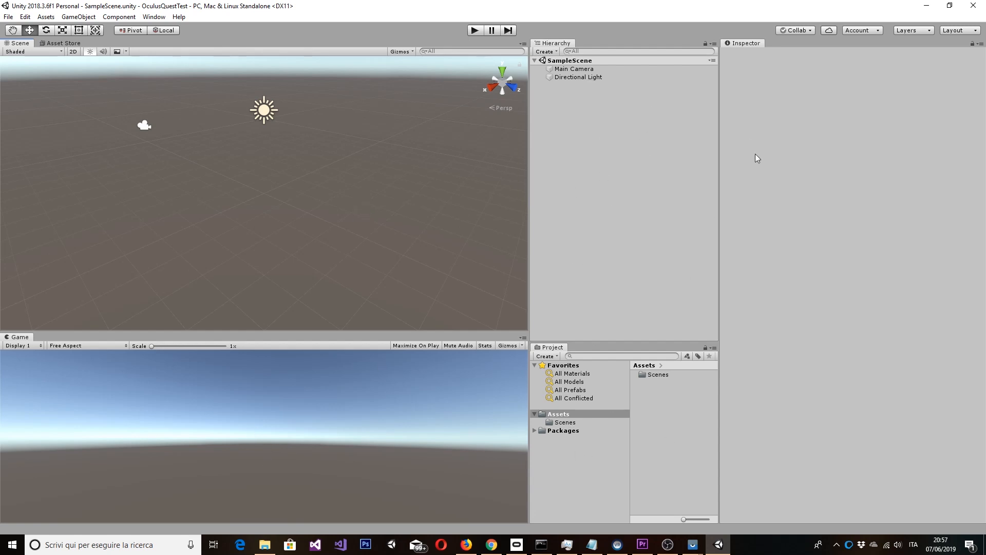
# - Open the Asset Store inside the editor, search for "oculus integration" and open the Oculus Integration asset page
pyautogui.click(119, 17)
pyautogui.moveTo(157, 19)
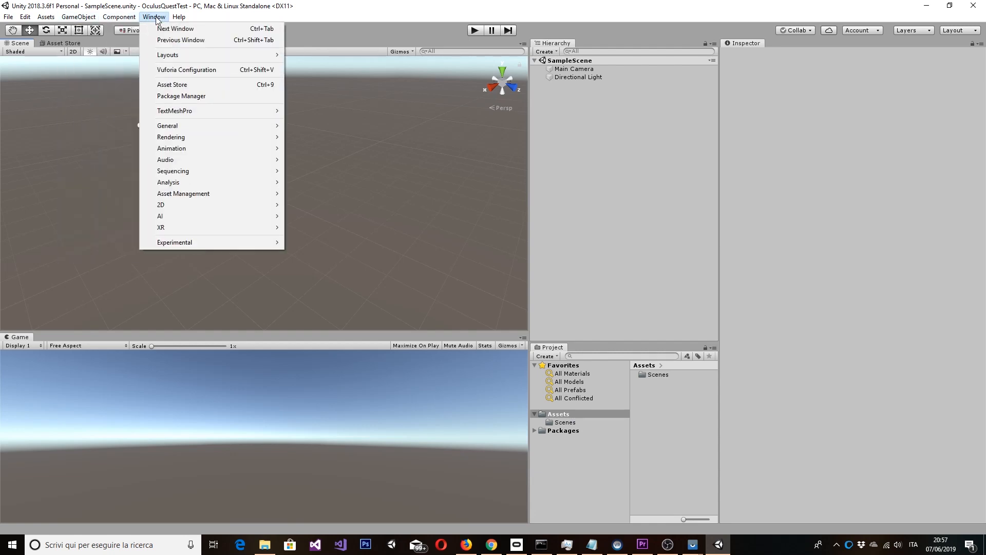
pyautogui.click(199, 85)
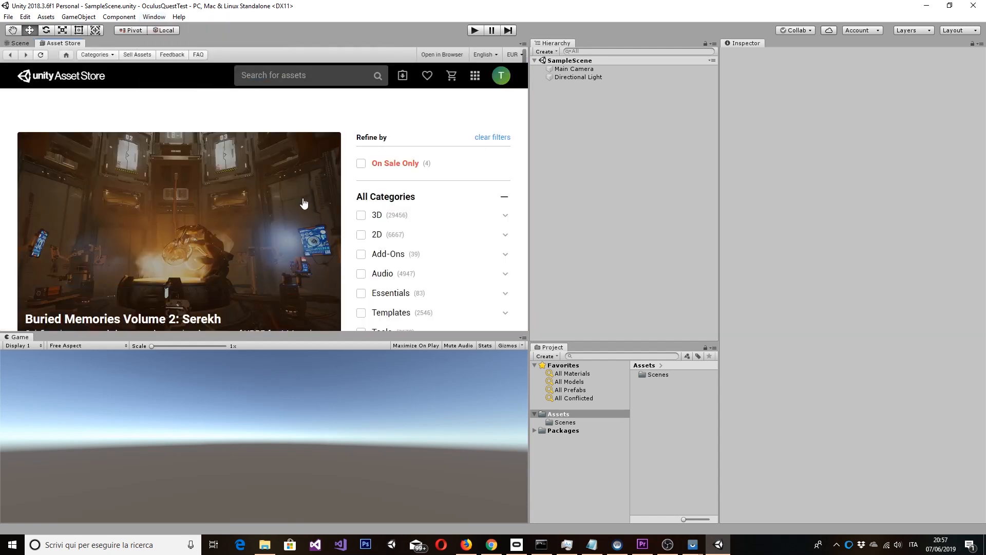
pyautogui.click(274, 78)
pyautogui.write('oc')
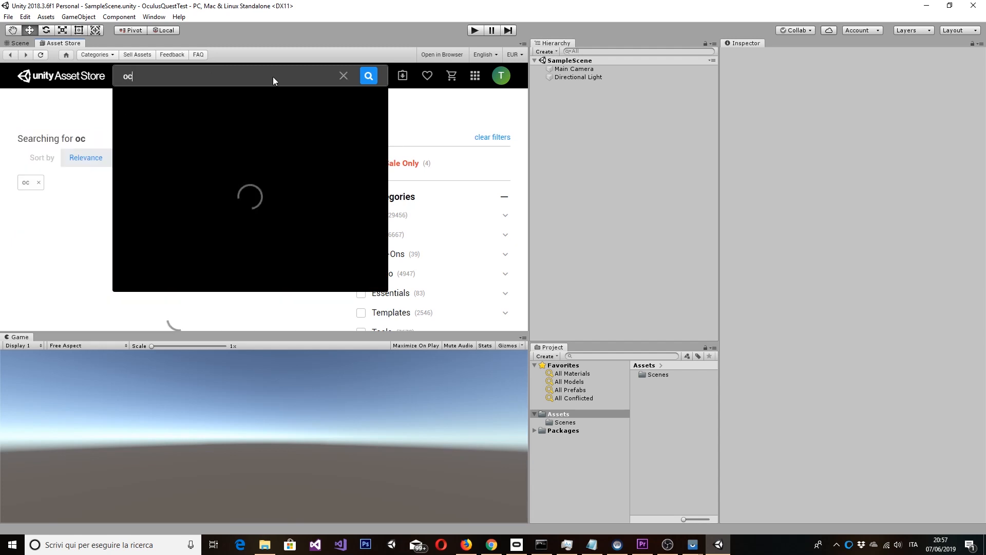
pyautogui.write('ulus integration')
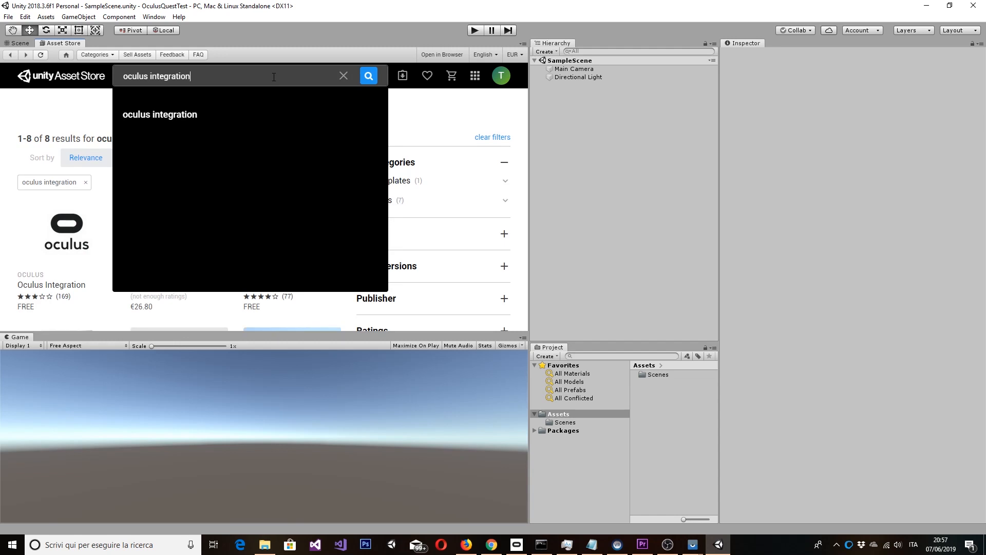
pyautogui.press('Return')
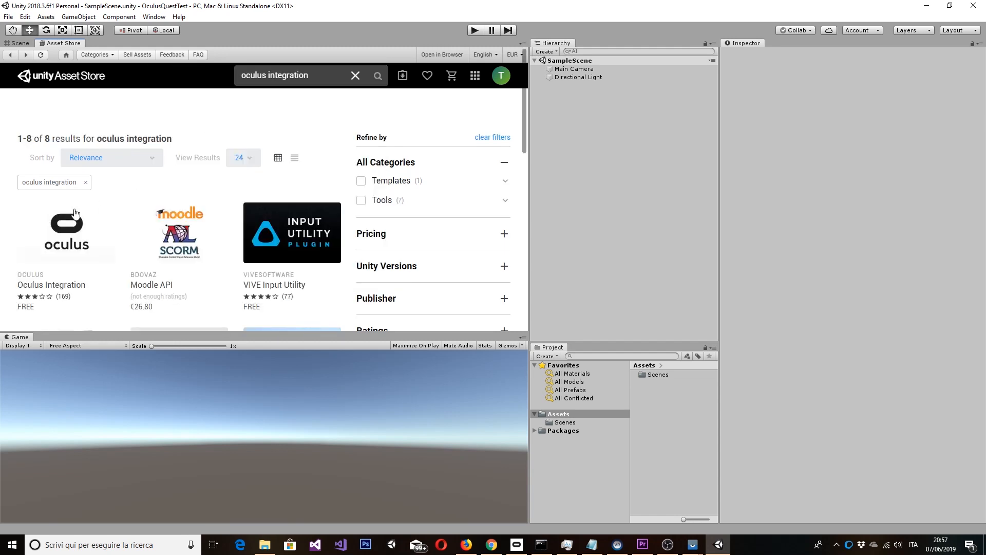
pyautogui.moveTo(74, 234)
pyautogui.click(71, 238)
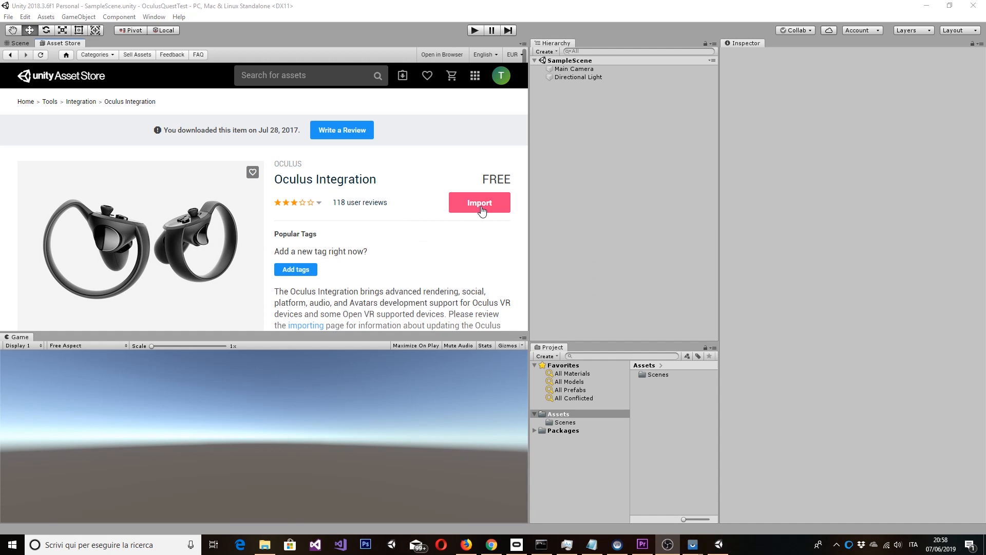
# - Import the Oculus Integration package into the project with all its files selected, after reviewing the contents list
pyautogui.click(481, 206)
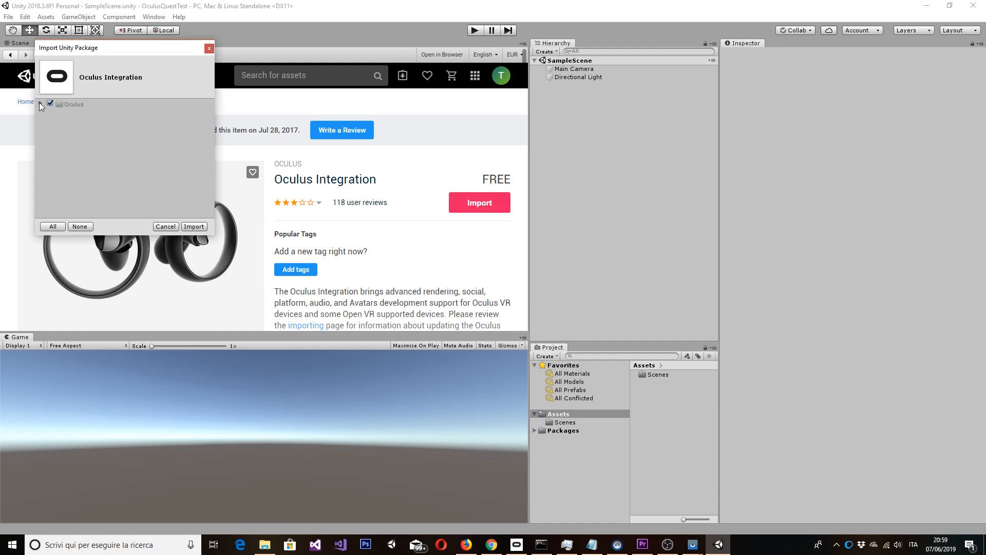
pyautogui.scroll(-10, 101, 151)
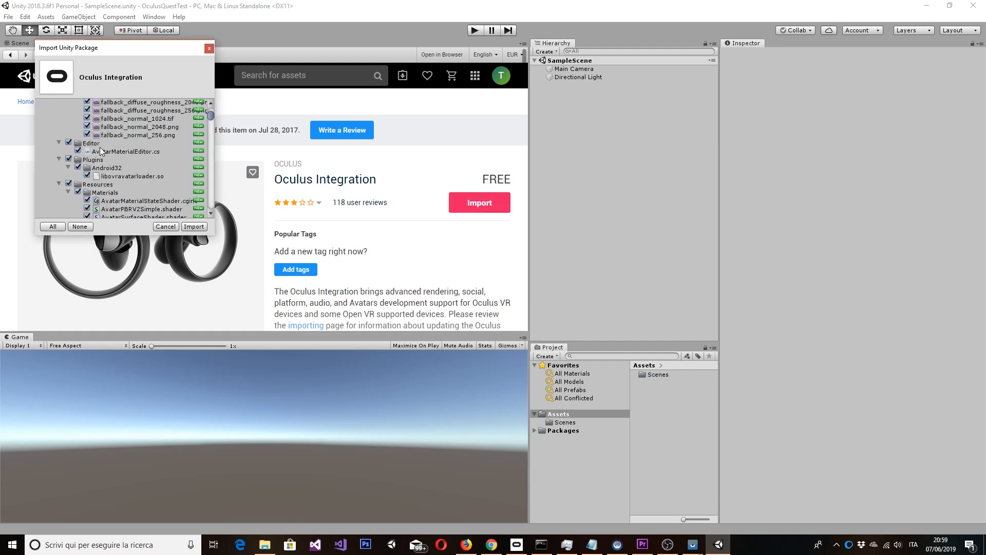
pyautogui.scroll(-2, 101, 150)
pyautogui.moveTo(211, 123)
pyautogui.mouseDown()
pyautogui.moveTo(218, 206)
pyautogui.moveTo(210, 116)
pyautogui.mouseUp()
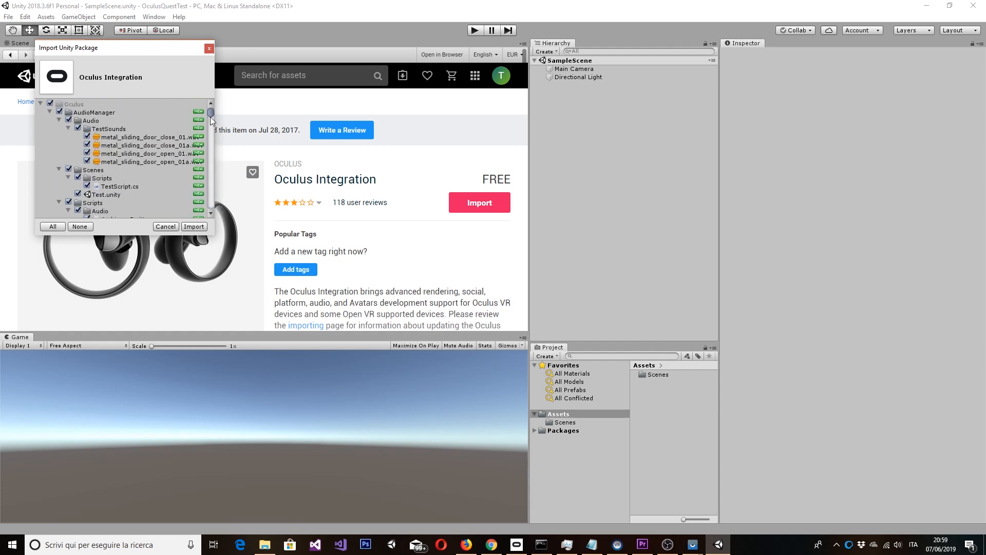
pyautogui.click(199, 227)
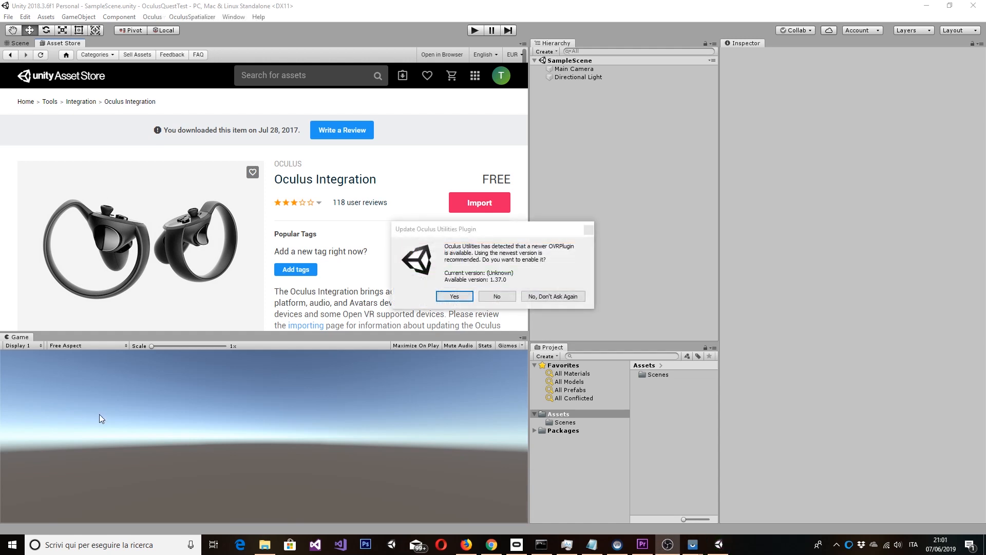
# - Accept the OVRPlugin update to version 1.37.0 and restart the Unity editor
pyautogui.click(487, 228)
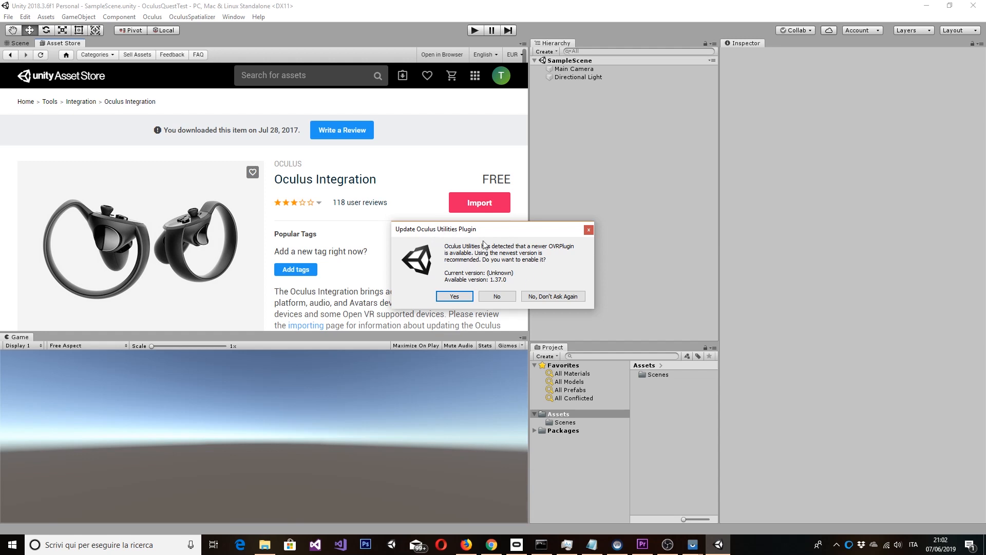
pyautogui.click(454, 297)
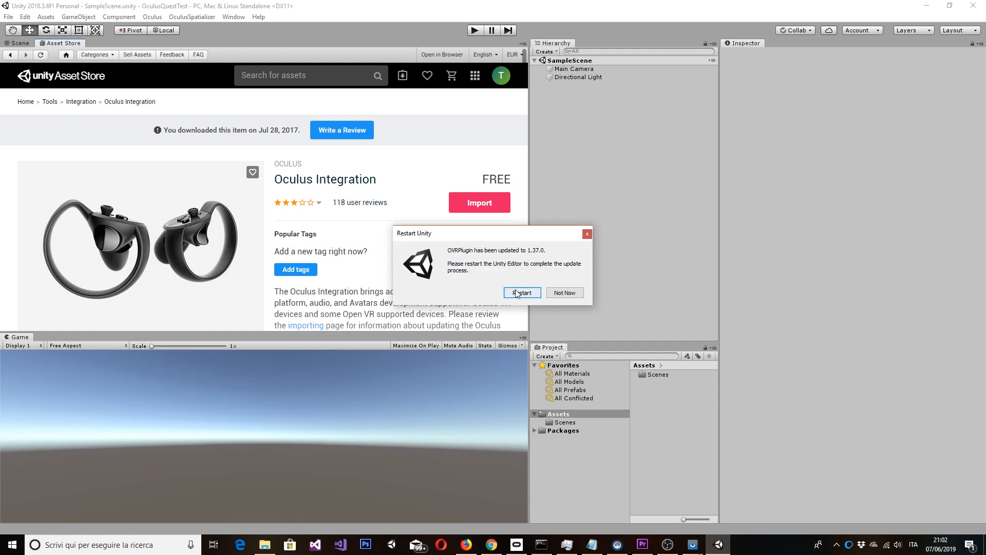
pyautogui.click(519, 294)
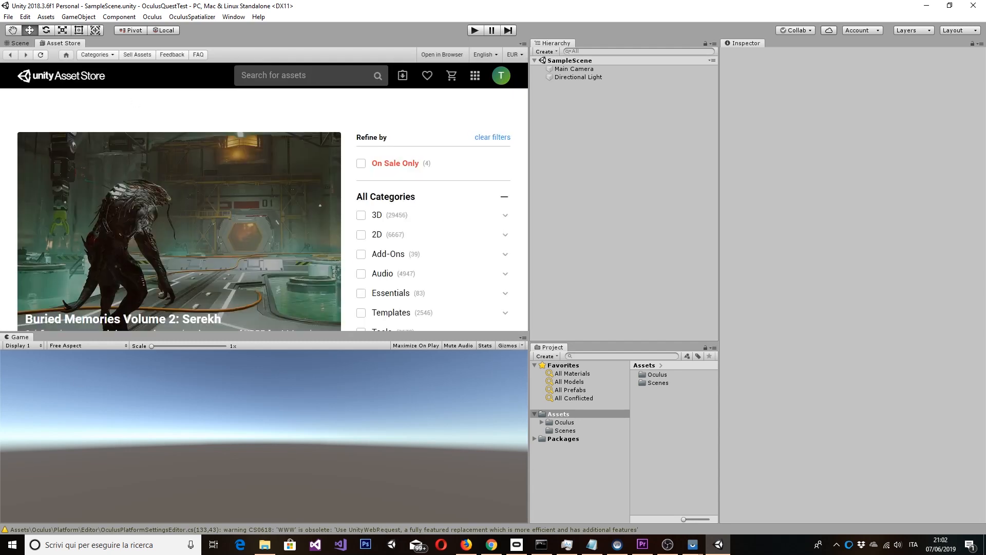
# - Return to the Scene view, expand the Oculus assets folder and look through its AudioManager folder
pyautogui.click(21, 43)
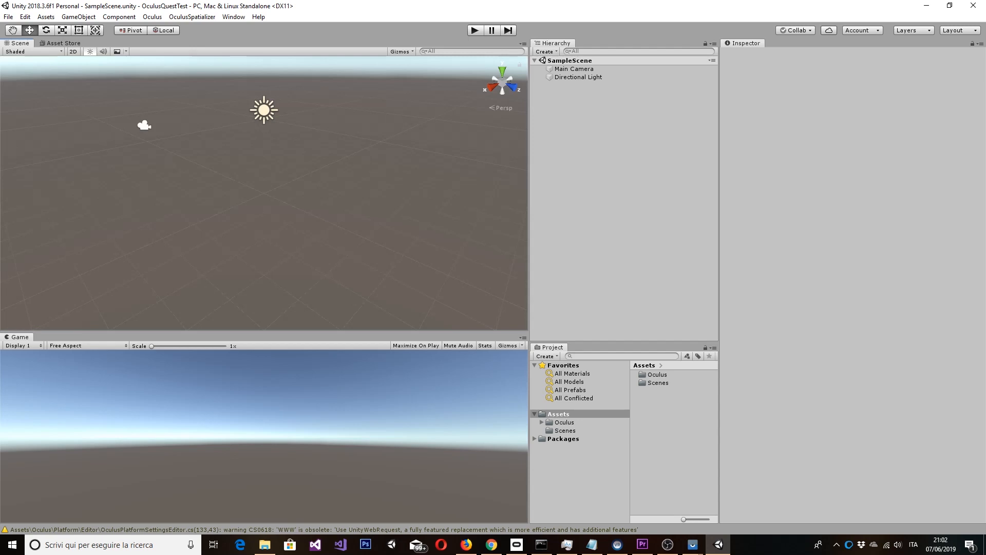
pyautogui.click(574, 398)
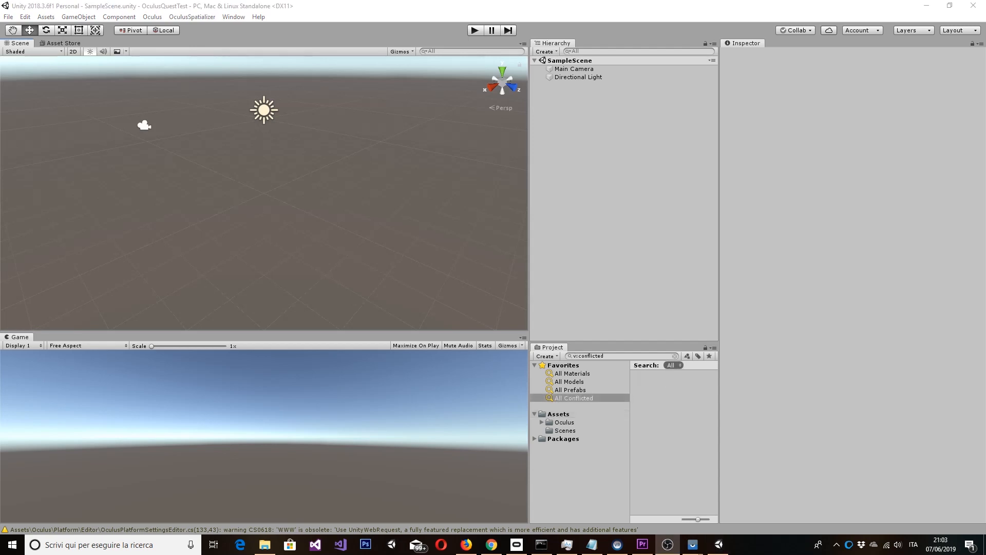
pyautogui.click(543, 423)
pyautogui.click(550, 431)
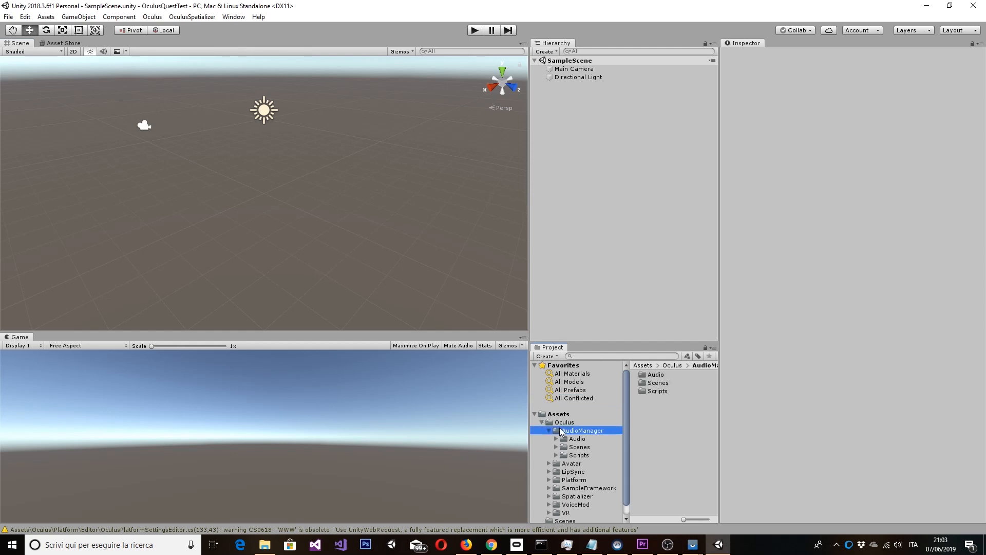
pyautogui.click(549, 431)
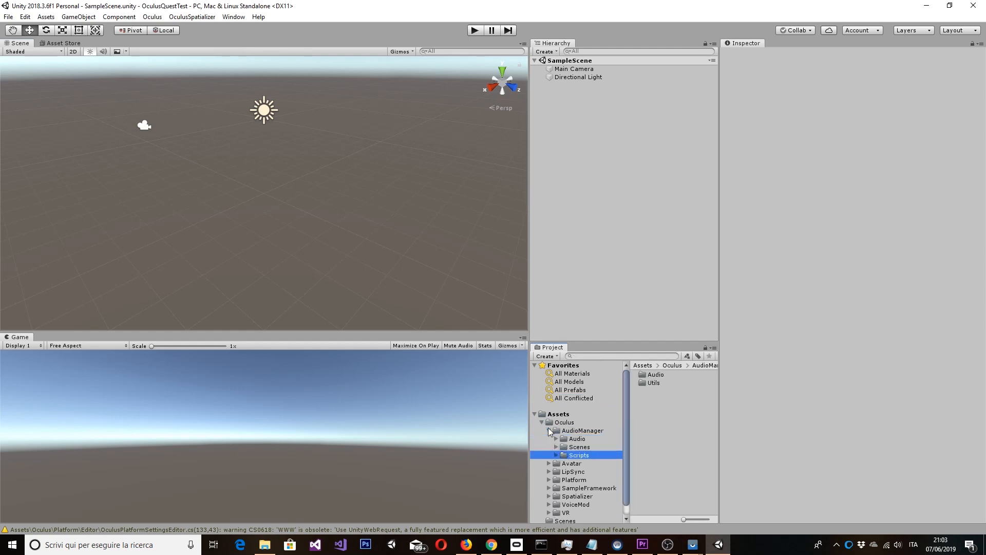
pyautogui.press('Left')
# - Examine the subfolders of the Avatar folder in the Oculus assets, then collapse it
pyautogui.press('Down')
pyautogui.press('Right')
pyautogui.press('Down')
pyautogui.press('Down')
pyautogui.press('Down')
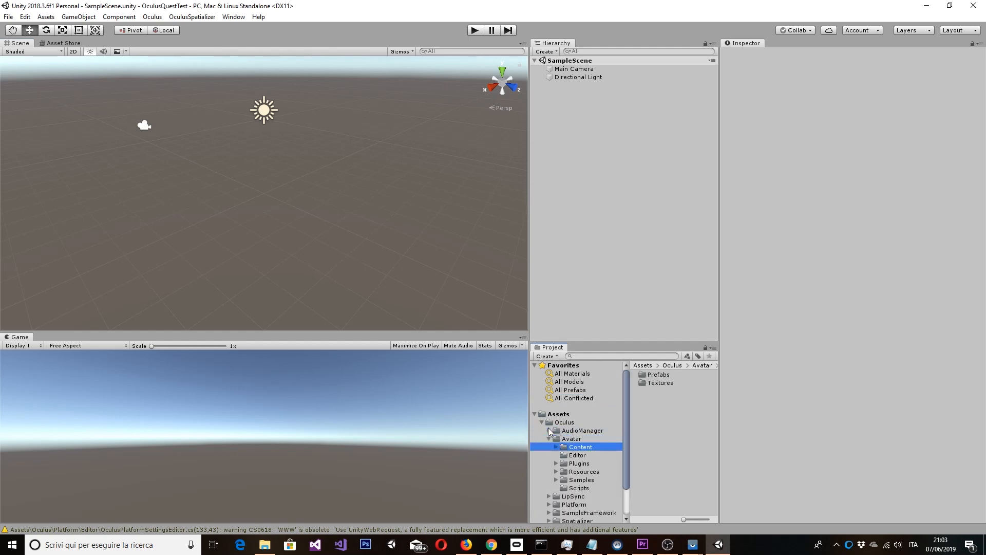
pyautogui.press('Down')
pyautogui.press('Up')
pyautogui.press('Up')
pyautogui.press('Up')
pyautogui.press('Up')
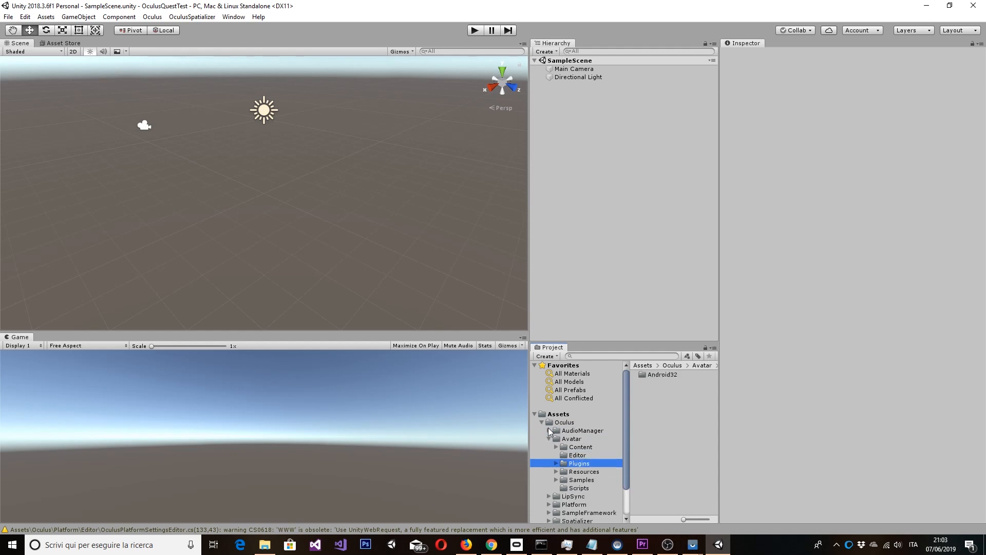
pyautogui.press('Left')
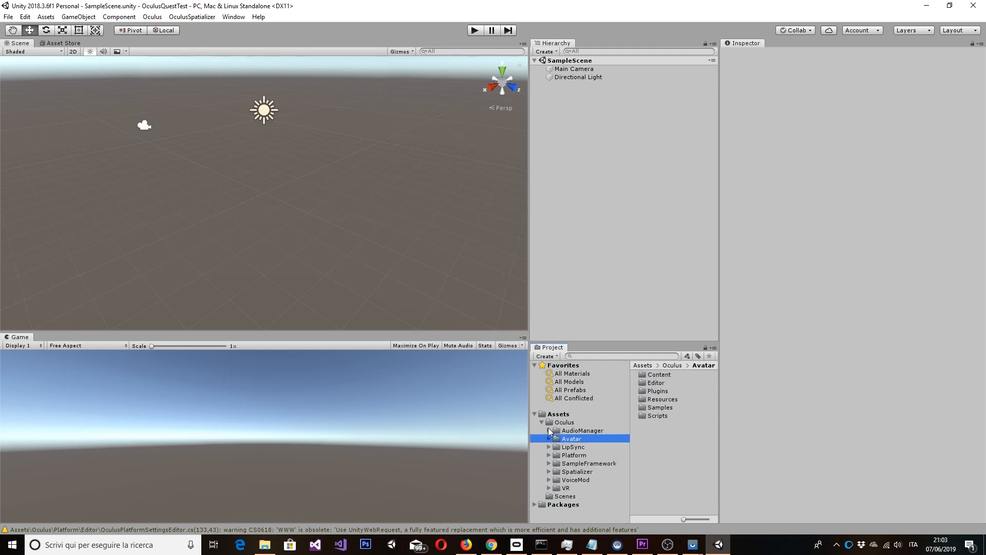
# - Examine the contents of the LipSync and Platform folders in the Oculus assets, leaving Platform collapsed
pyautogui.press('Down')
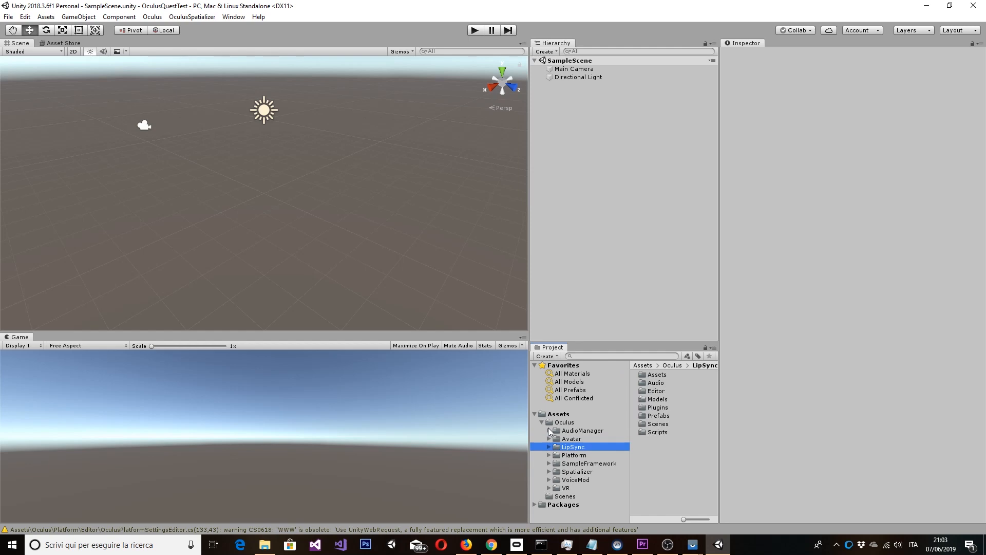
pyautogui.press('Down')
pyautogui.press('Right')
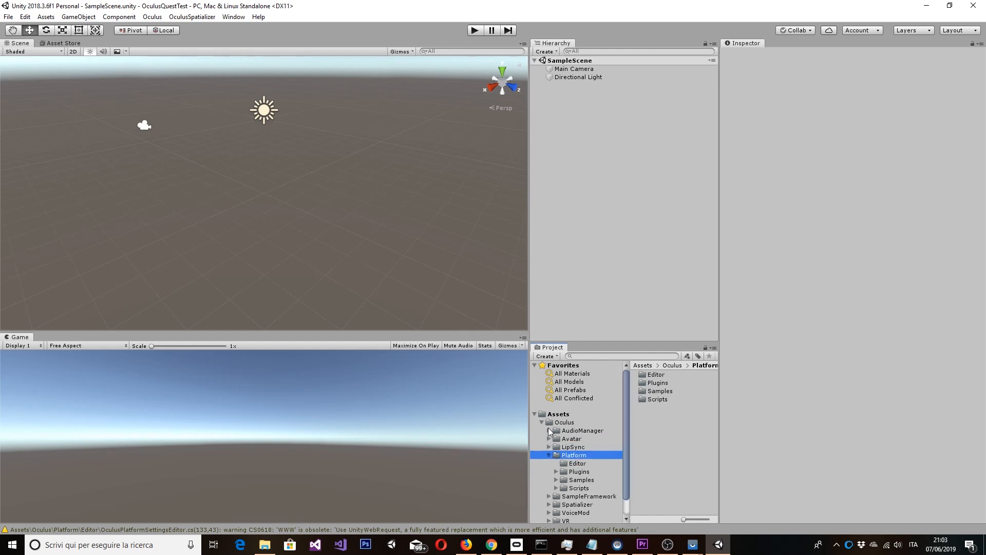
pyautogui.press('Down')
pyautogui.press('Down')
pyautogui.press('Down')
pyautogui.press('Up')
pyautogui.press('Up')
pyautogui.press('Up')
pyautogui.press('Left')
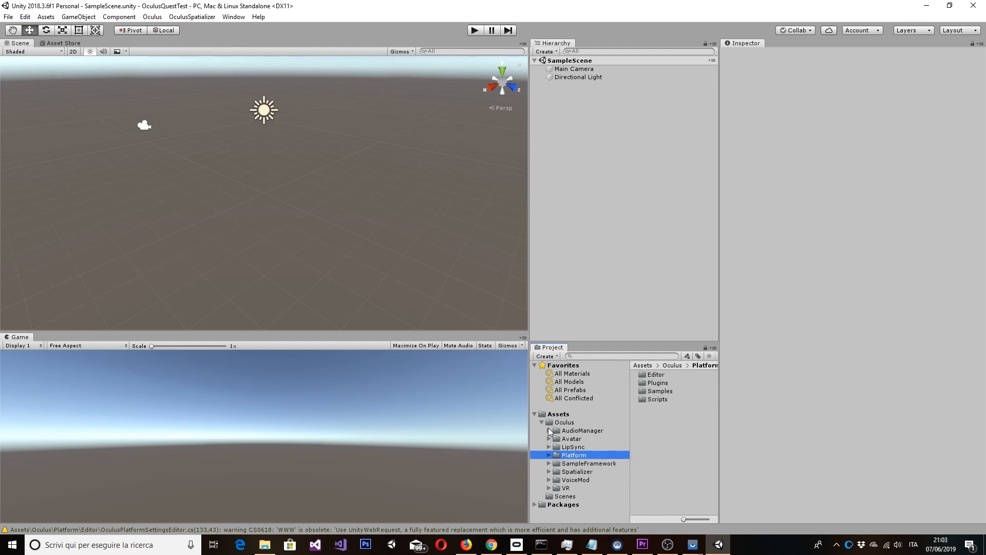
# - Expand the SampleFramework folder, look at the sample scenes in its Usage subfolder, and view the Spatializer folder
pyautogui.press('Down')
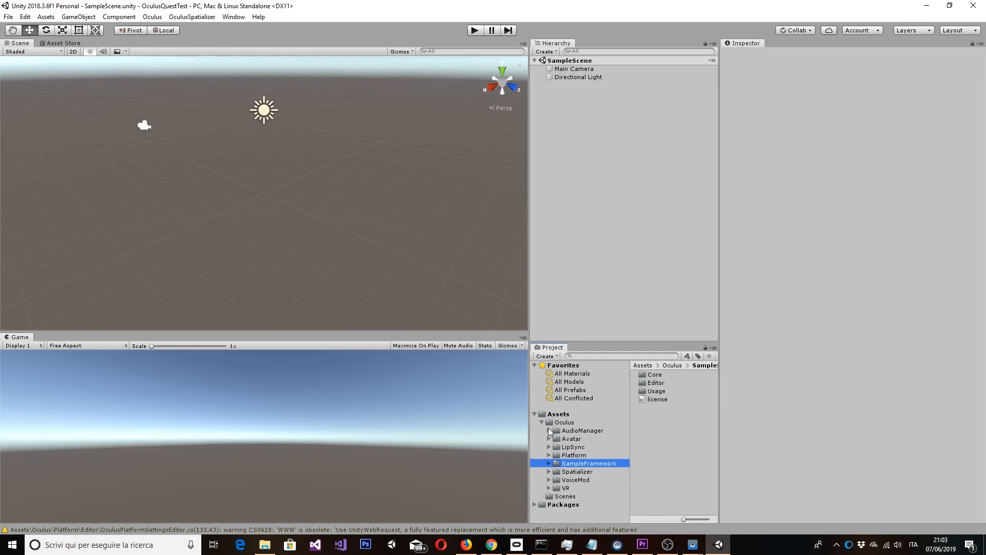
pyautogui.press('Right')
pyautogui.press('Down')
pyautogui.press('Down')
pyautogui.press('Down')
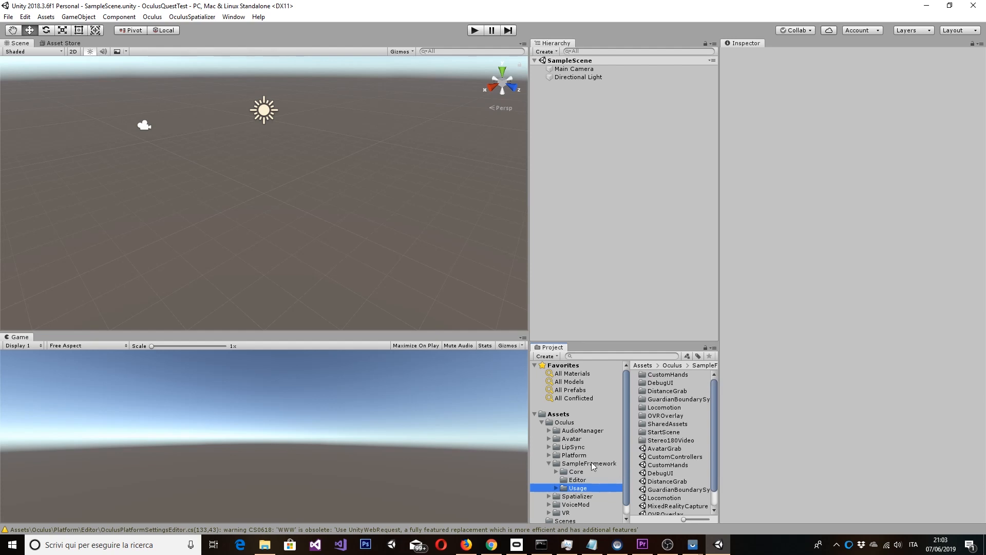
pyautogui.scroll(-1, 594, 466)
pyautogui.click(590, 486)
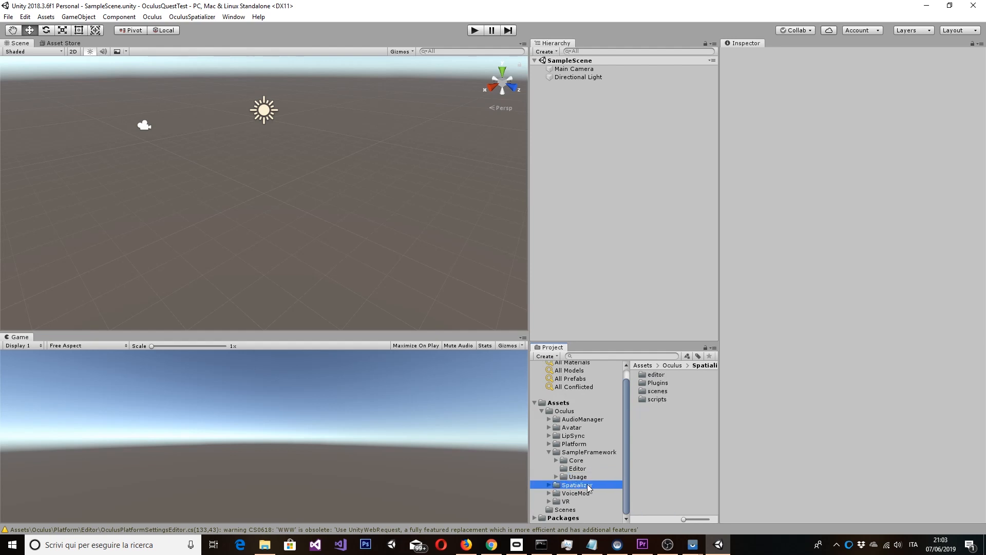
# - Expand the VR folder in the Oculus assets and look through its subfolders down to Scenes
pyautogui.press('Down')
pyautogui.press('Down')
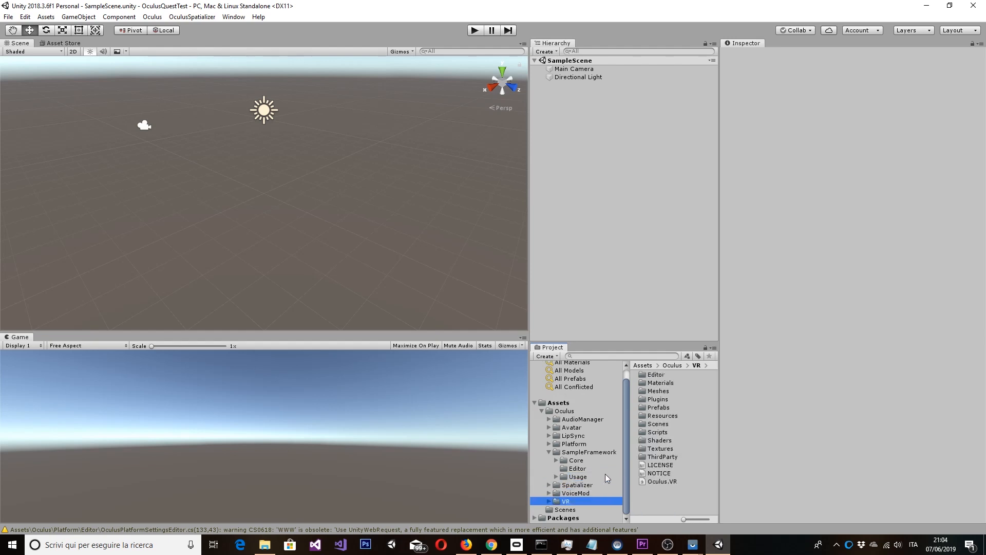
pyautogui.press('Right')
pyautogui.press('Down')
pyautogui.press('Down')
pyautogui.press('Down')
pyautogui.press('Down')
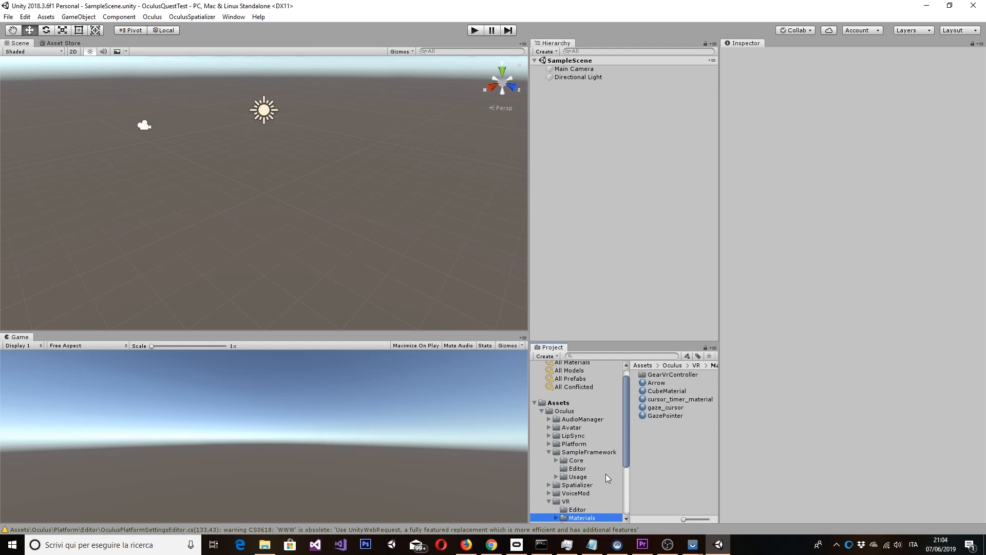
pyautogui.press('Down')
pyautogui.press('Down')
pyautogui.press('Down')
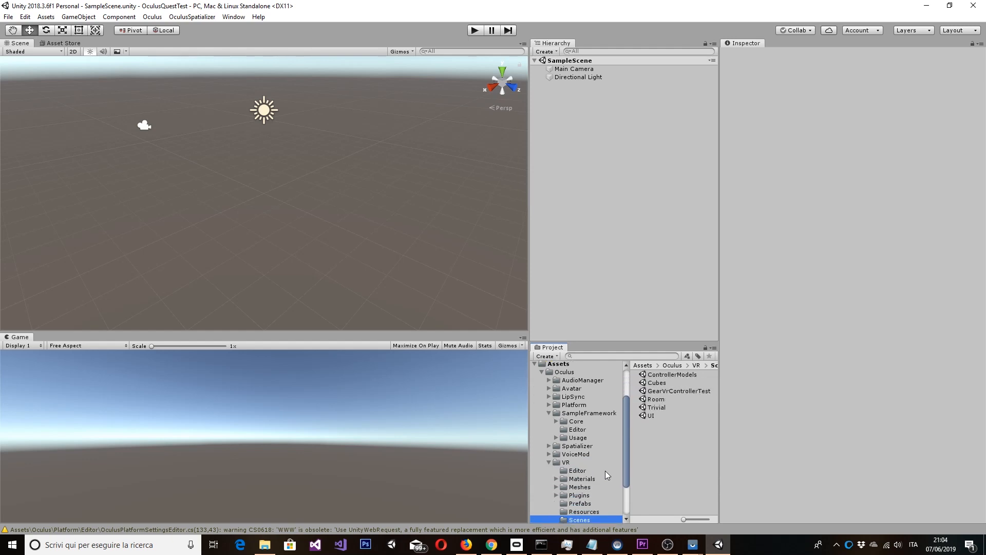
# - Return to the VR folder's Prefabs subfolder and view its prefabs
pyautogui.press('Up')
pyautogui.press('Up')
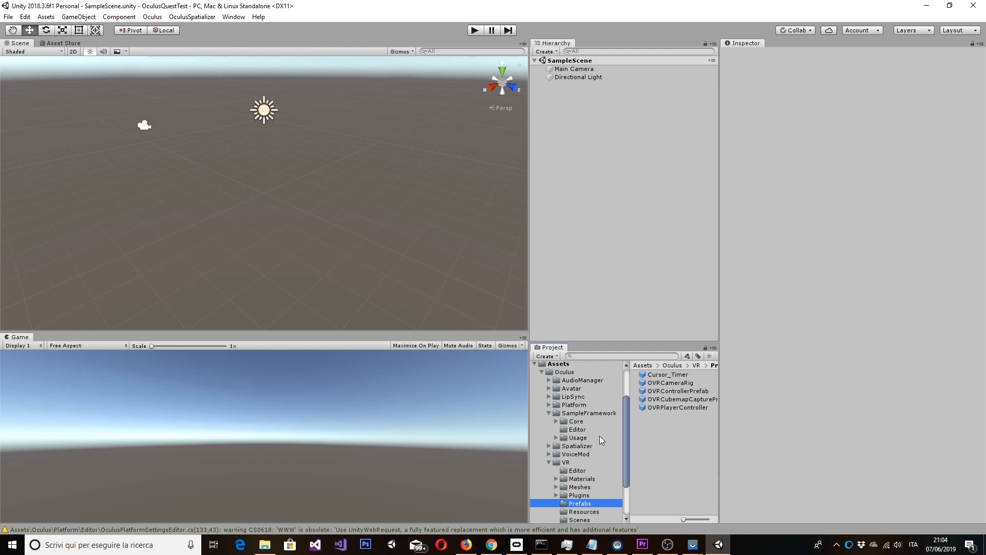
pyautogui.scroll(-3, 600, 436)
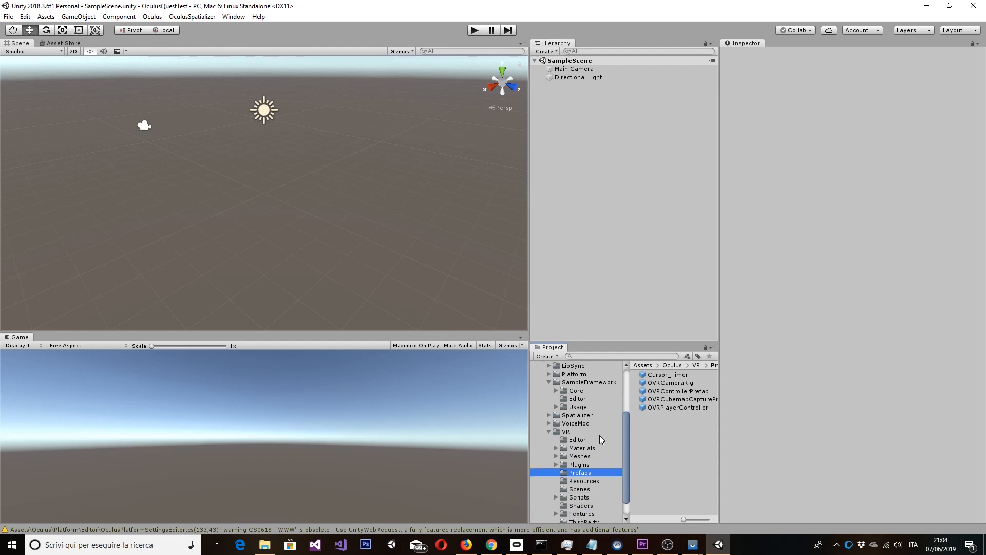
pyautogui.scroll(-2, 600, 436)
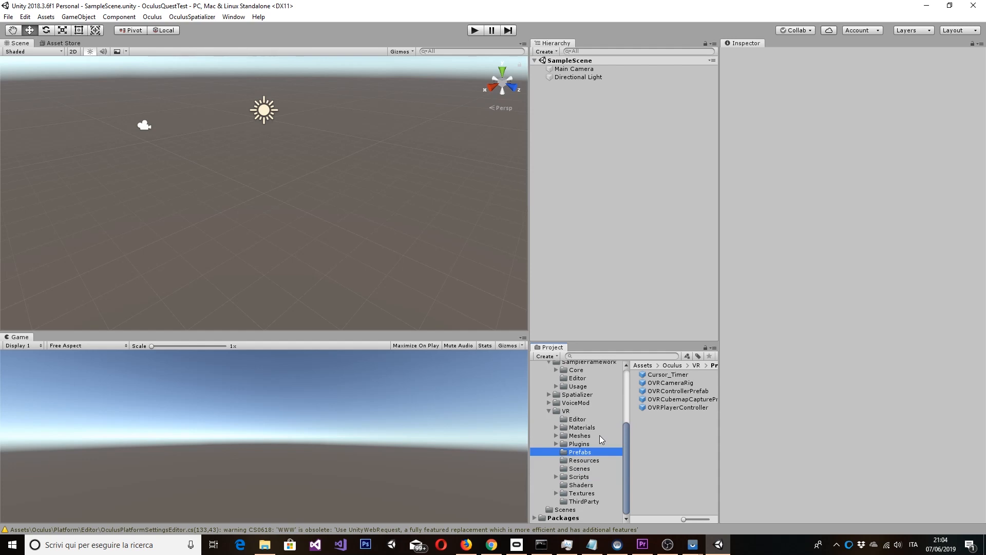
# - Open the ControllerModels sample scene from the VR Scenes folder and examine it up close in the Scene view
pyautogui.click(593, 467)
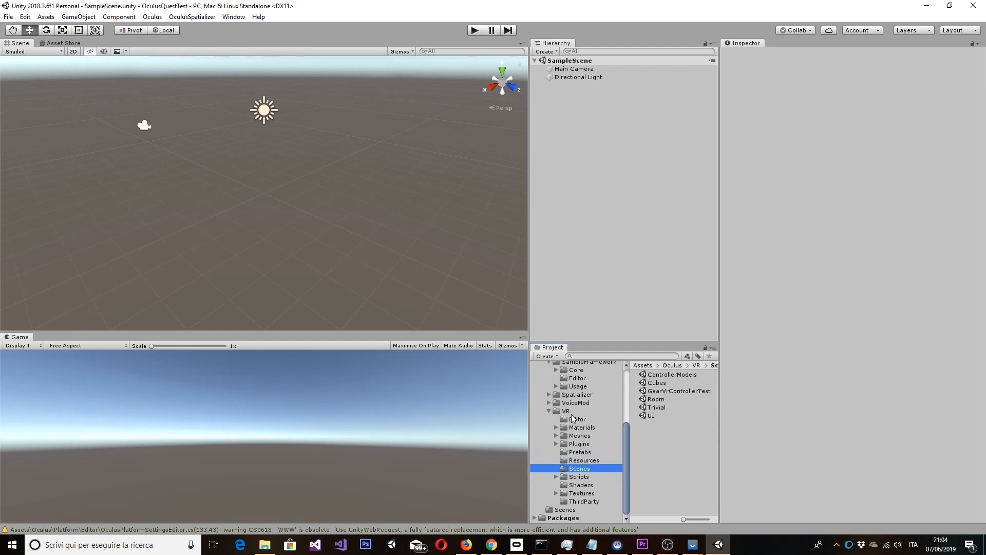
pyautogui.doubleClick(675, 374)
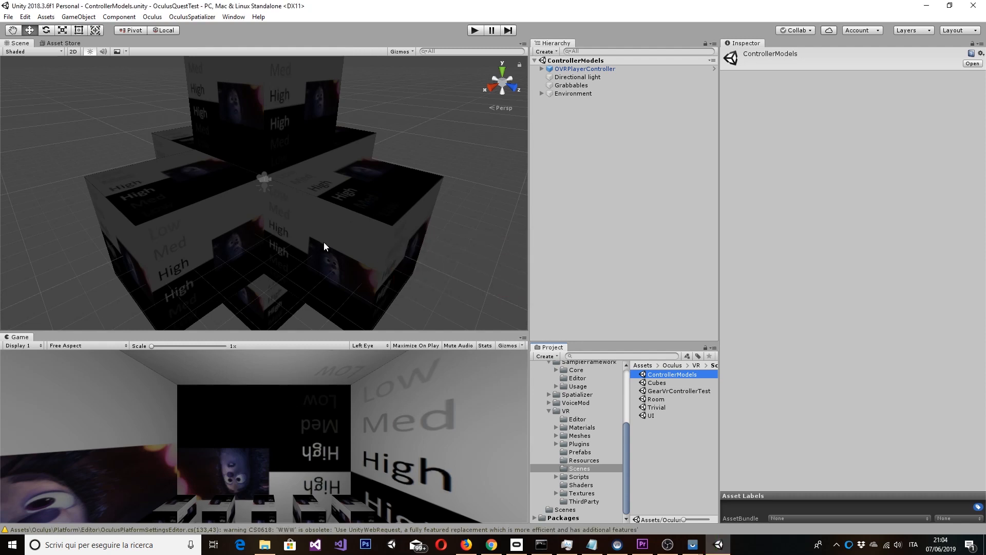
pyautogui.scroll(9, 324, 242)
pyautogui.scroll(-5, 323, 242)
pyautogui.keyDown('alt'); pyautogui.moveTo(324, 242); pyautogui.dragTo(427, 265); pyautogui.keyUp('alt')
pyautogui.scroll(5, 328, 218)
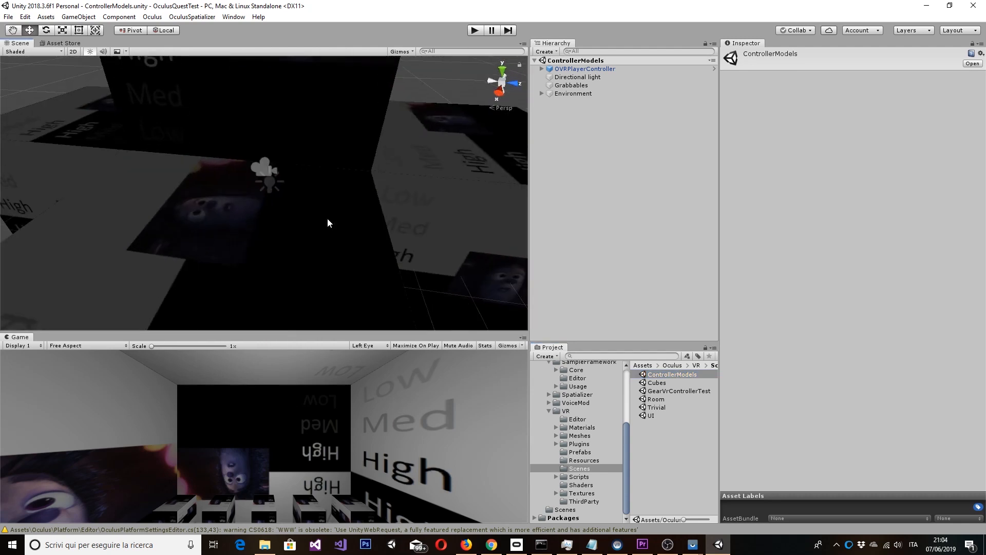
# - Open the Cubes sample scene and the Room sample scene in turn to view them
pyautogui.doubleClick(656, 384)
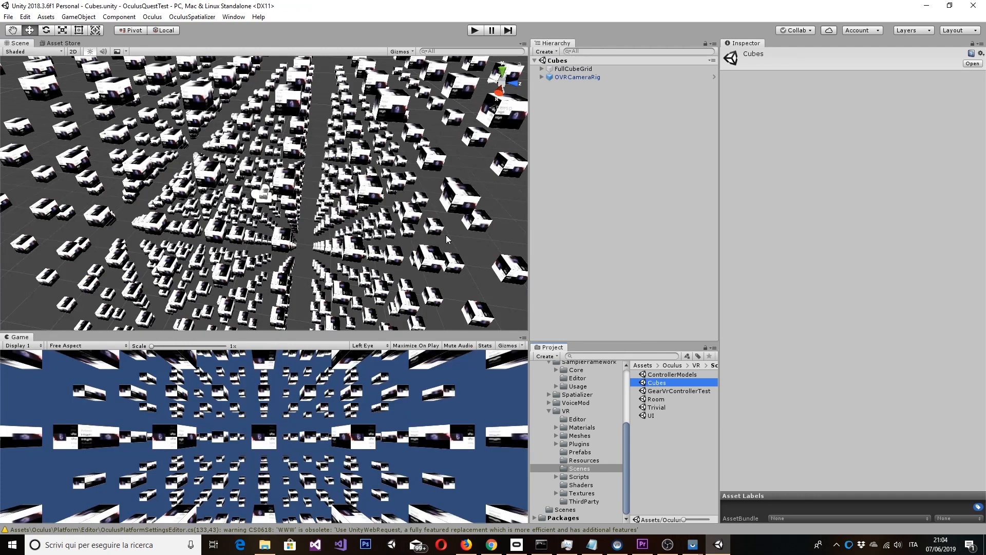
pyautogui.click(668, 393)
pyautogui.doubleClick(667, 397)
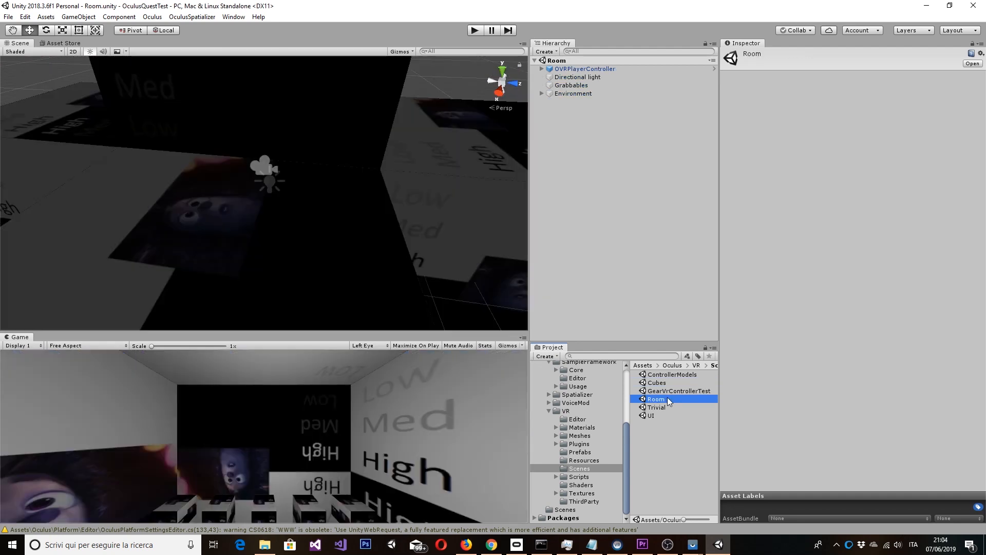
# - Open the Trivial scene, inspect its cube, camera and directional light, and then view the UI scene
pyautogui.doubleClick(653, 408)
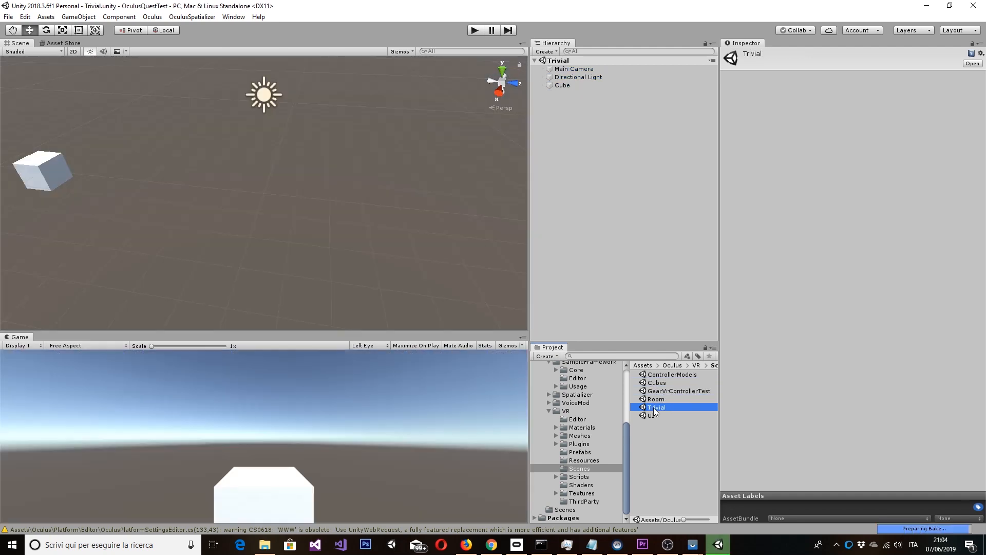
pyautogui.click(572, 84)
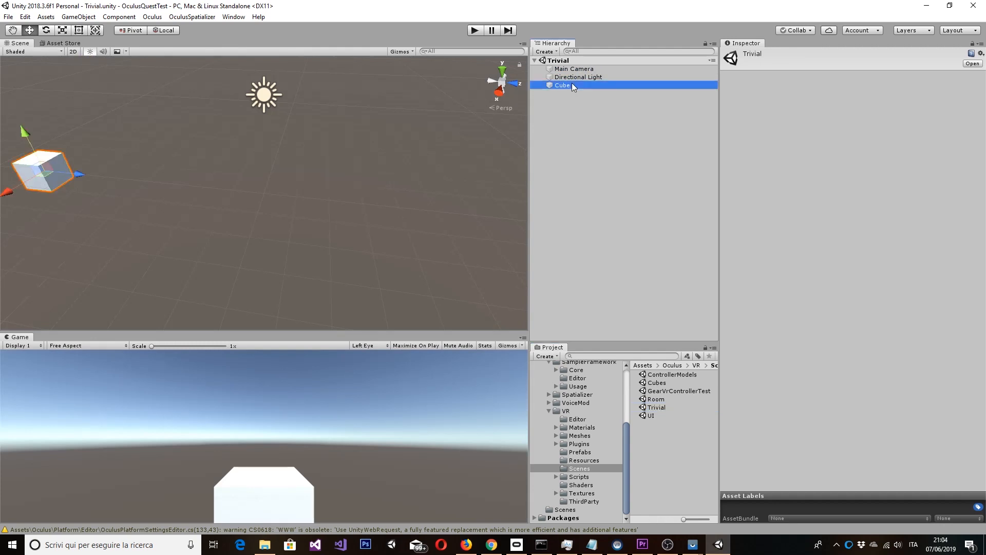
pyautogui.click(575, 78)
pyautogui.click(578, 70)
pyautogui.click(580, 78)
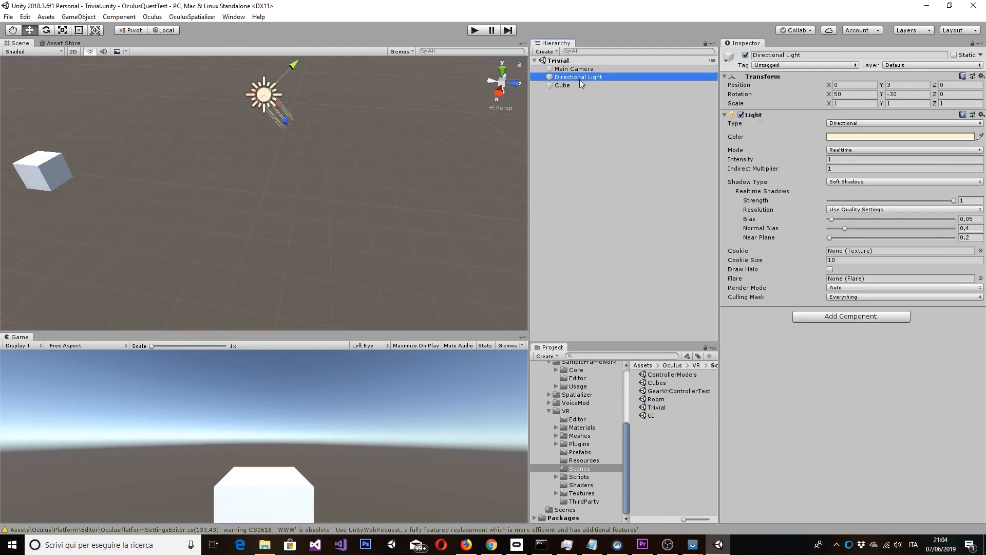
pyautogui.doubleClick(652, 415)
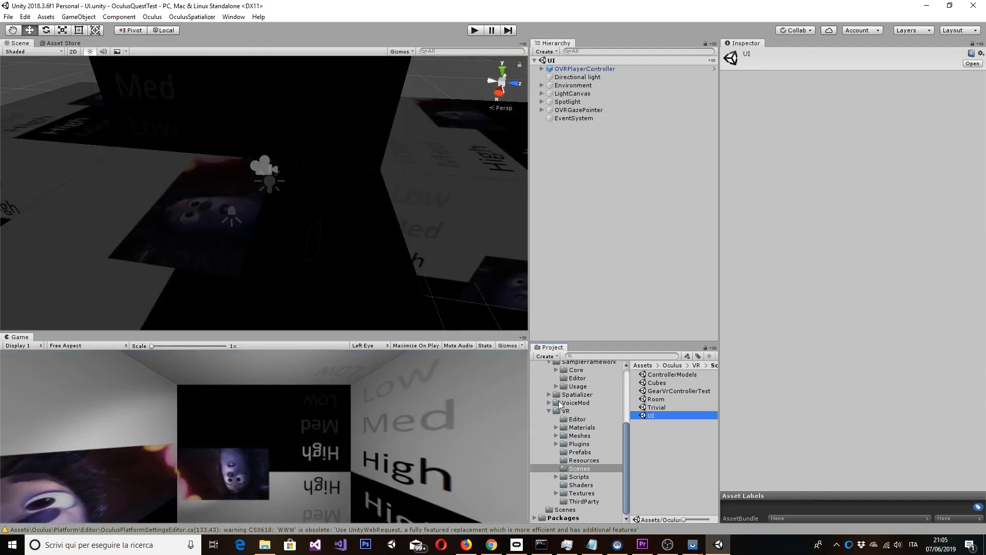
# - Go back to the SampleFramework folder and browse its subfolders to the list of sample scenes in Usage
pyautogui.scroll(3, 574, 425)
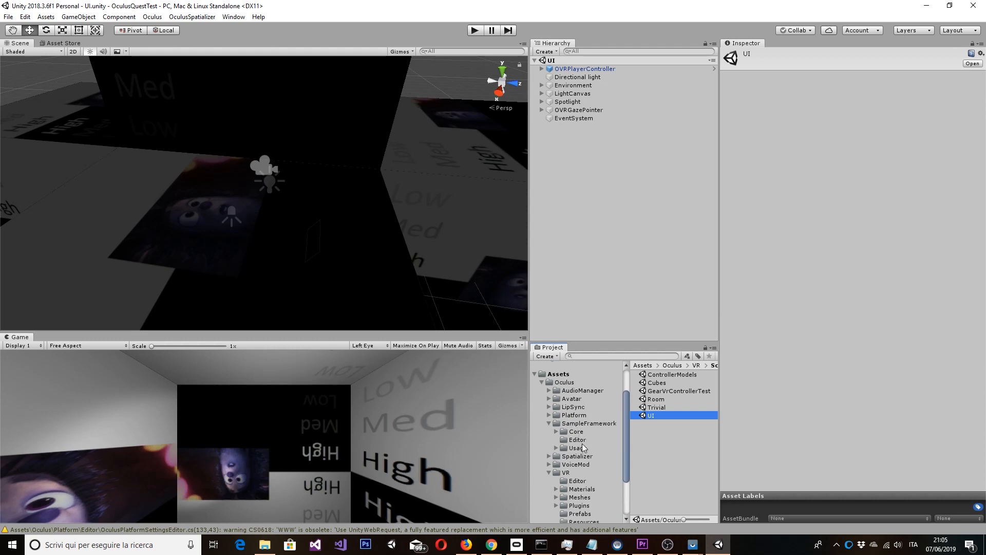
pyautogui.click(585, 424)
pyautogui.press('Down')
pyautogui.press('Down')
pyautogui.press('Up')
pyautogui.press('Up')
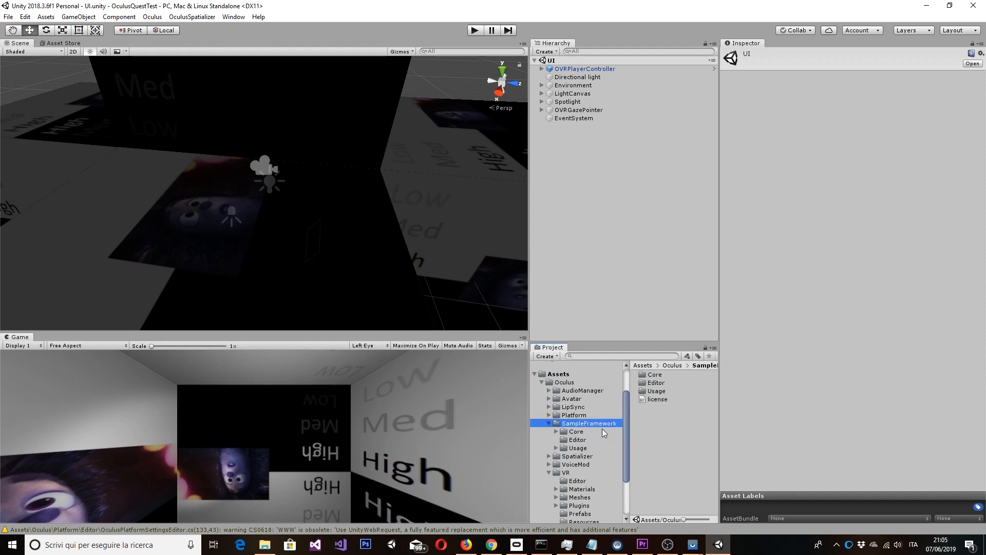
pyautogui.press('Down')
pyautogui.press('Down')
pyautogui.press('Down')
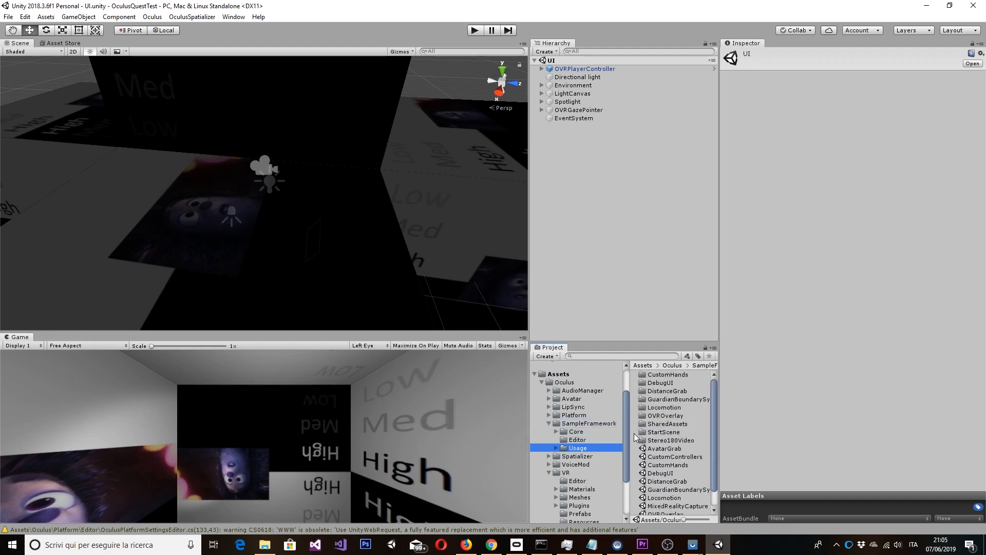
pyautogui.scroll(-1, 642, 450)
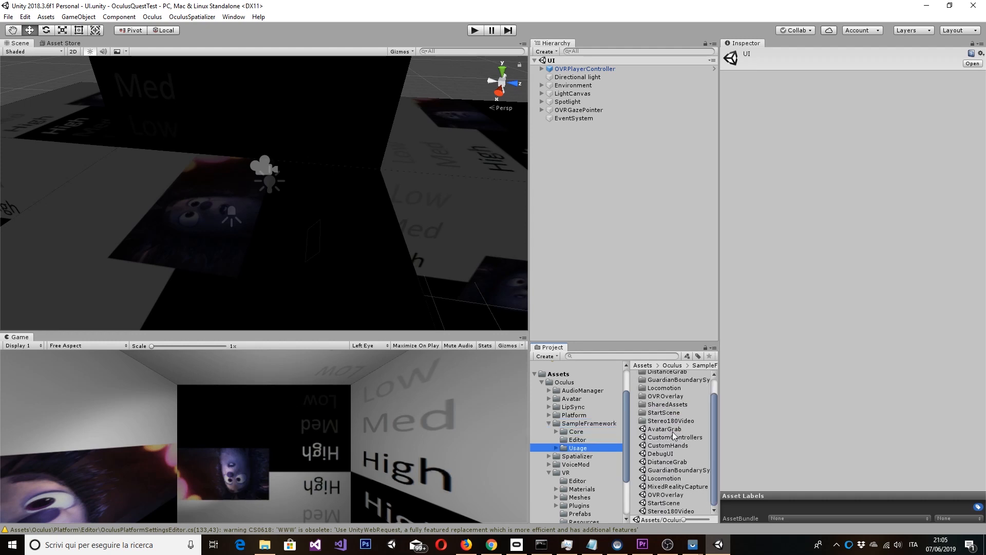
# - Open the AvatarGrab sample scene and examine the block structures on its tables up close
pyautogui.doubleClick(668, 431)
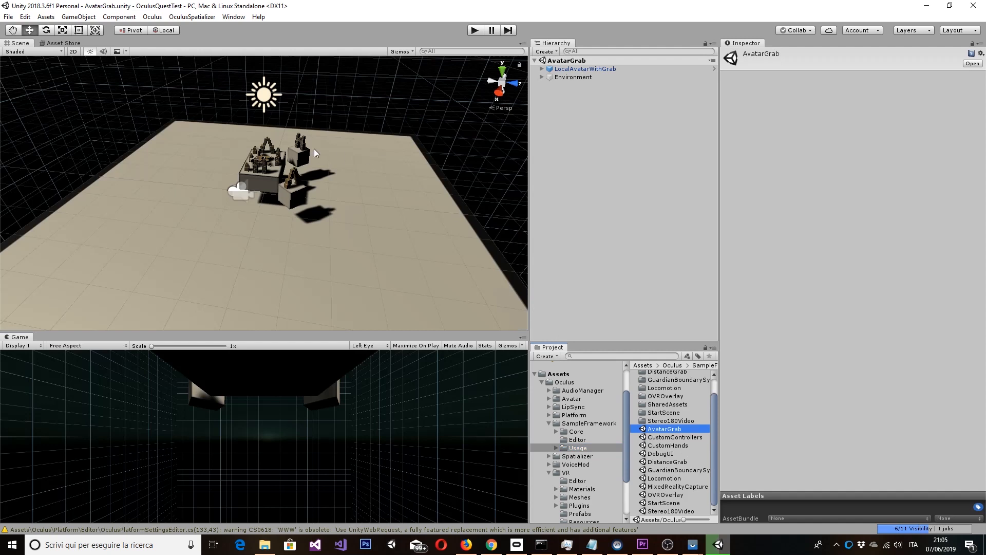
pyautogui.scroll(7, 315, 153)
pyautogui.moveTo(314, 152); pyautogui.dragTo(275, 218, button='middle')
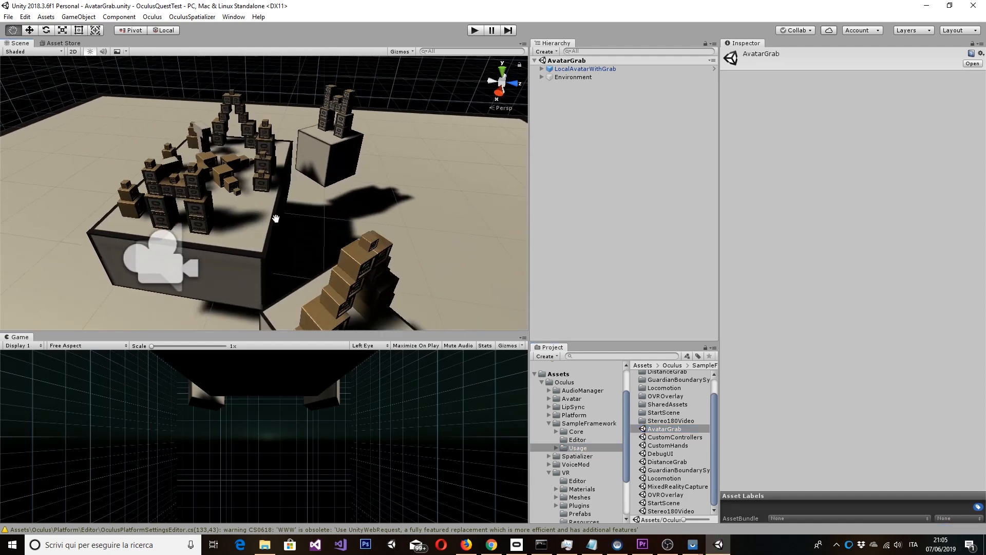
# - Open the CustomControllers sample scene and examine the controller models up close
pyautogui.doubleClick(675, 437)
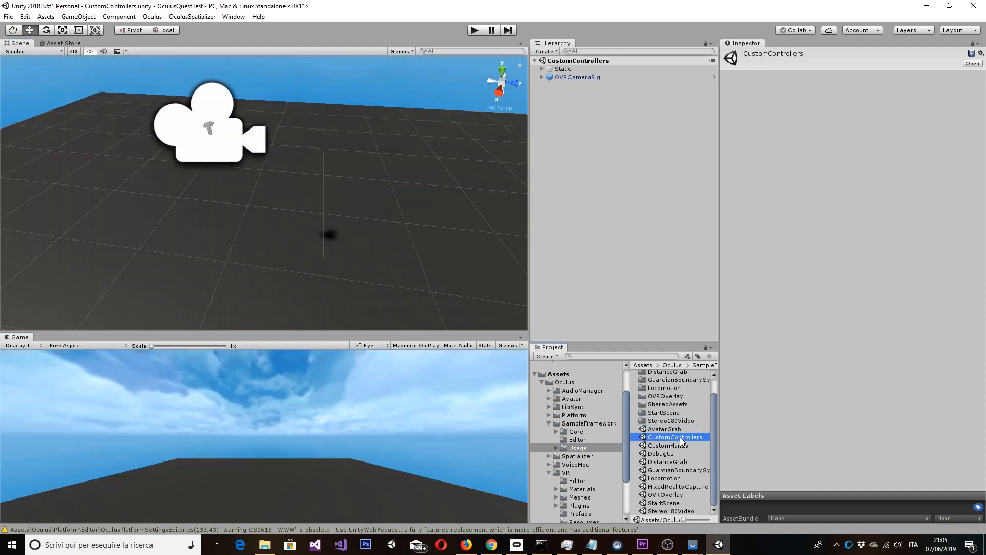
pyautogui.scroll(3, 273, 132)
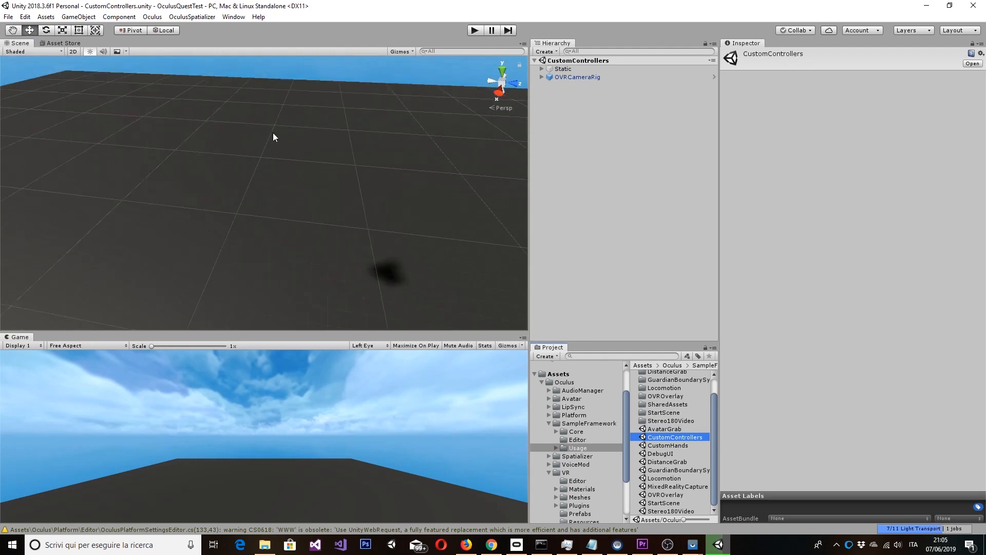
pyautogui.scroll(-1, 330, 142)
pyautogui.moveTo(238, 122); pyautogui.dragTo(287, 194, button='middle')
pyautogui.scroll(5, 283, 202)
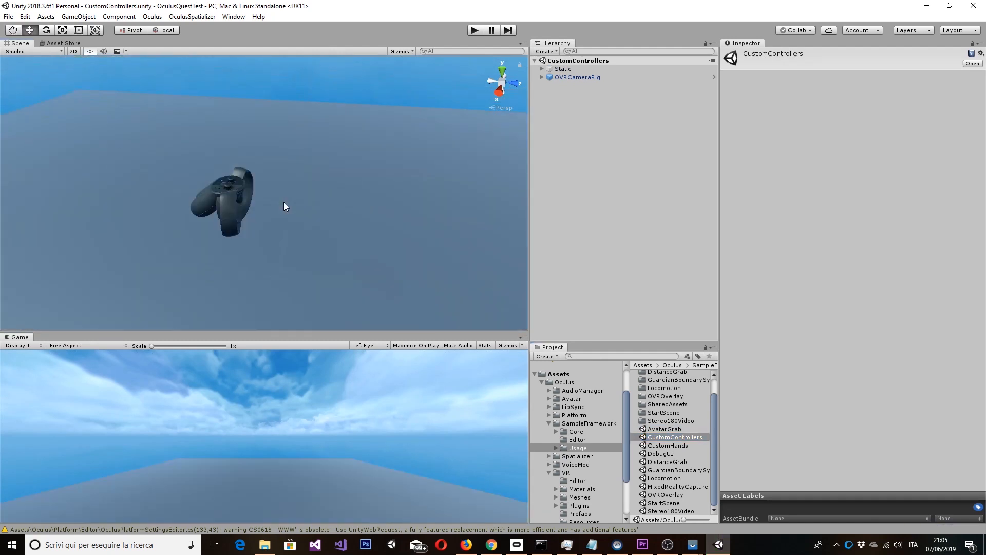
# - Open the CustomHands sample scene and frame the CustomHandLeft object in the Scene view
pyautogui.doubleClick(673, 446)
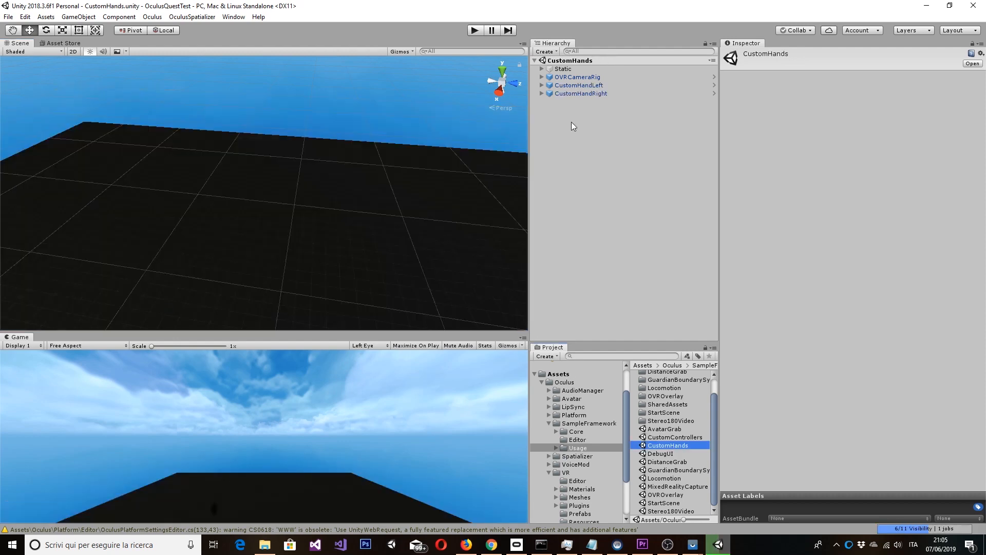
pyautogui.doubleClick(579, 85)
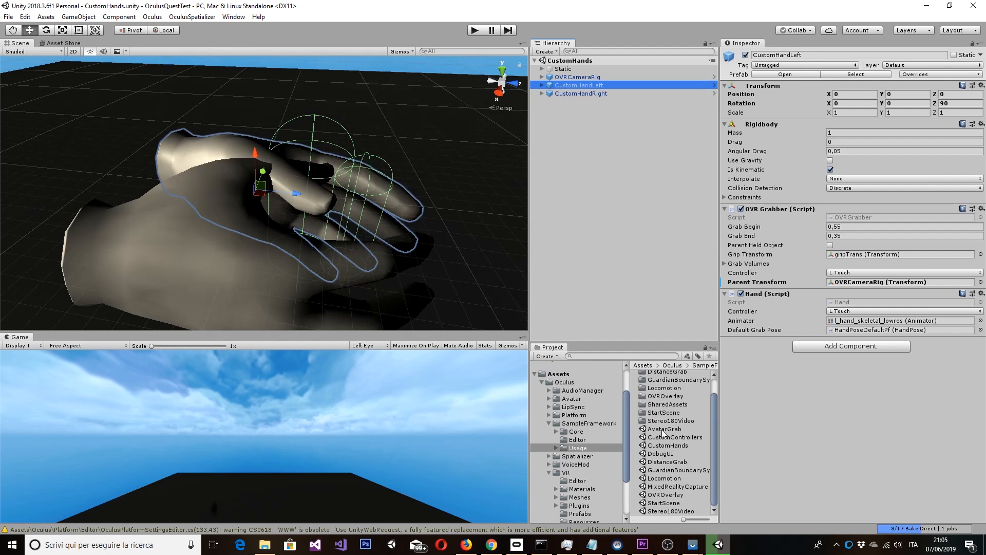
# - Open the MixedRealityCapture scene, inspect OVRCameraRig and its TrackingSpace child, and collapse the rig again
pyautogui.doubleClick(676, 488)
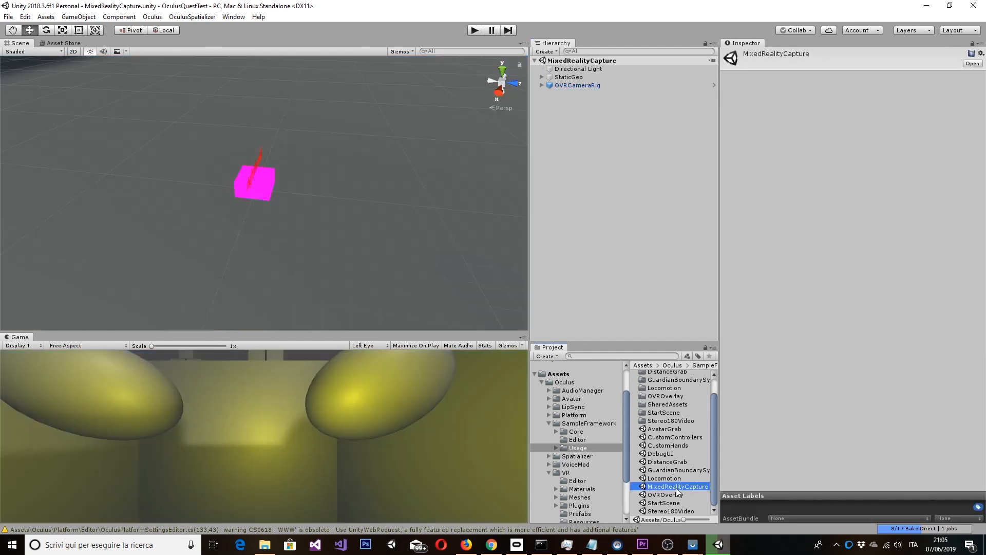
pyautogui.click(609, 85)
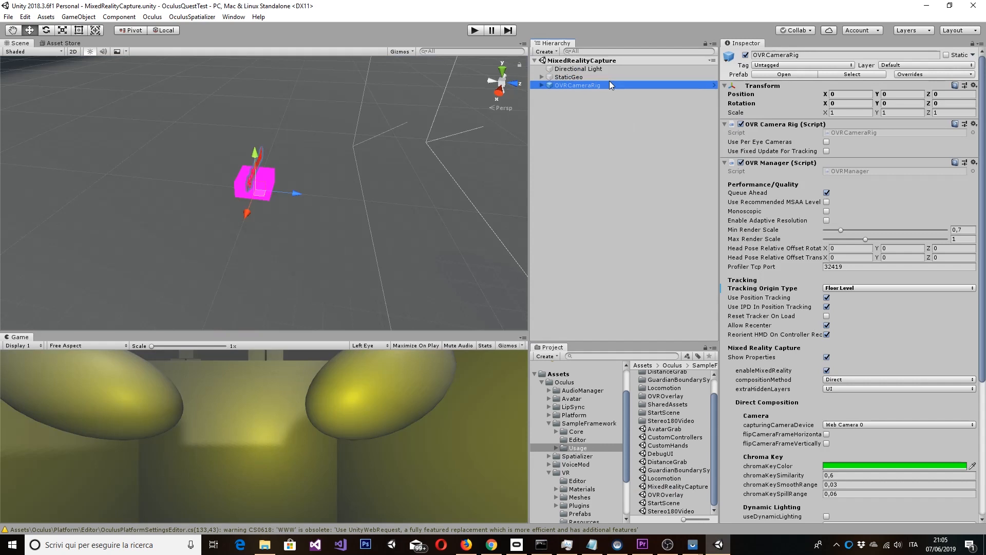
pyautogui.press('Right')
pyautogui.press('Down')
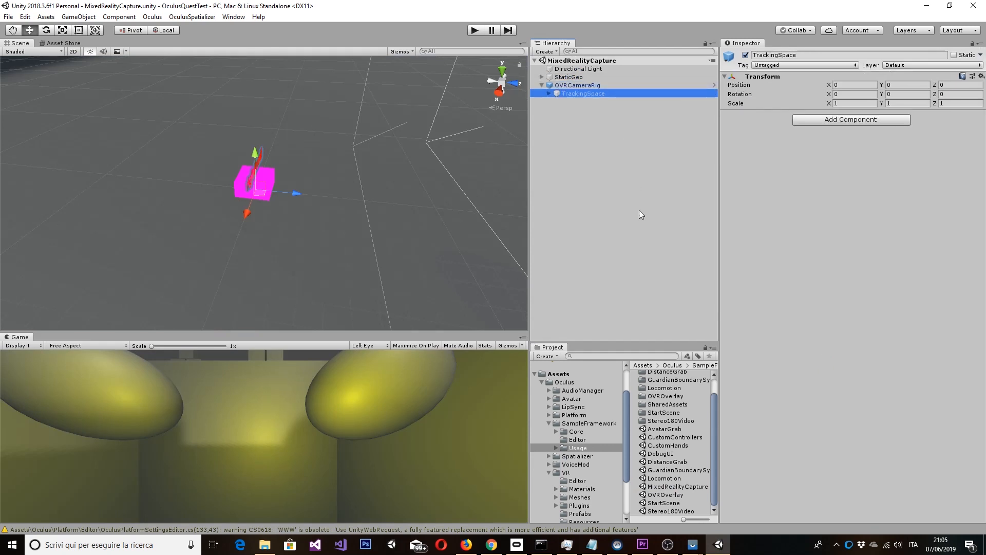
pyautogui.press('Left')
pyautogui.press('Left')
# - Open the StartScene and Stereo180Video sample scenes in turn to view them
pyautogui.doubleClick(673, 503)
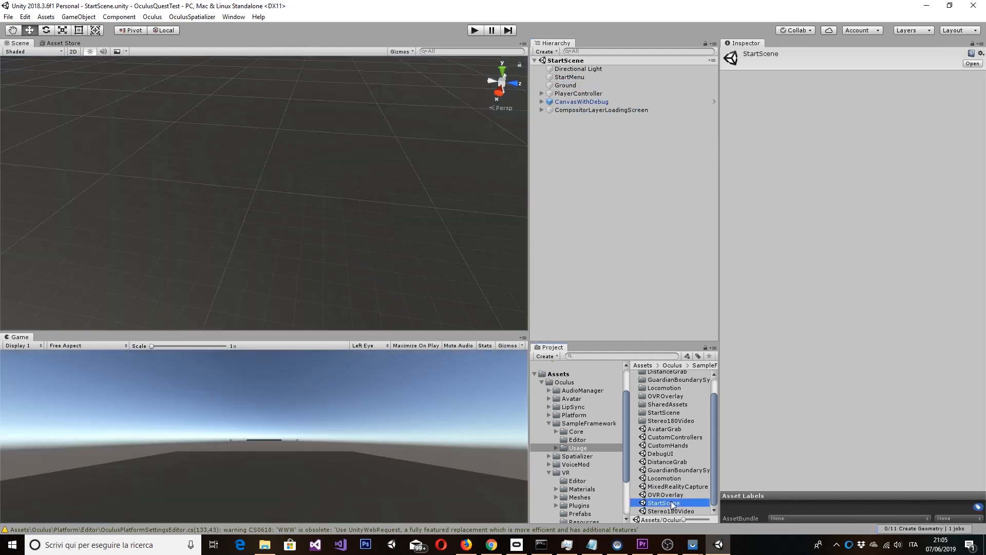
pyautogui.doubleClick(664, 511)
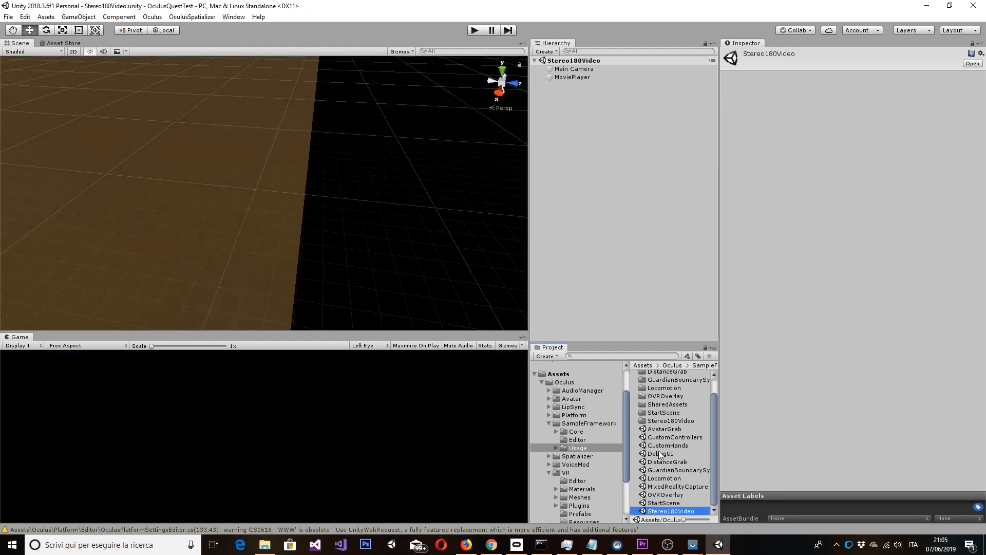
# - Open the Locomotion sample scene and look over its environment in the Scene view
pyautogui.doubleClick(674, 479)
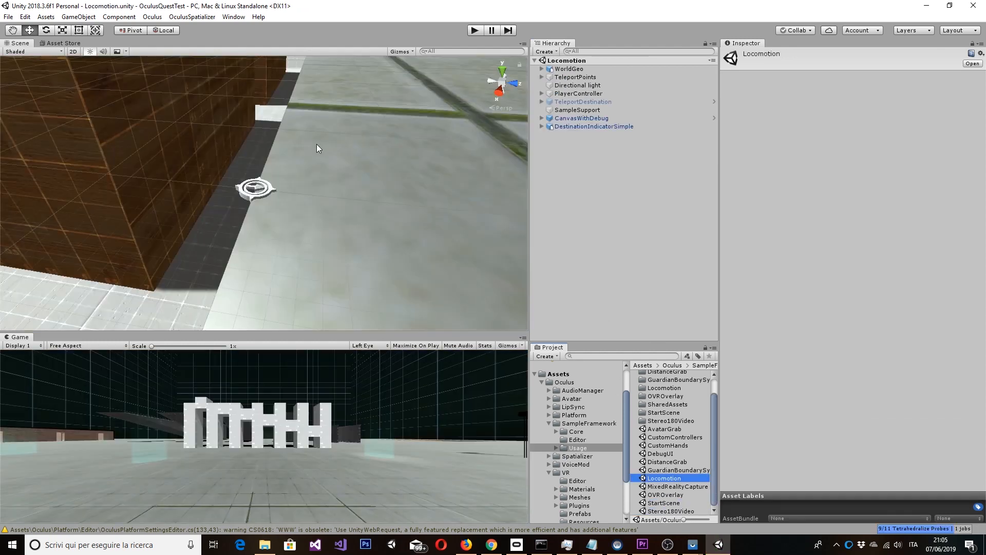
pyautogui.scroll(-5, 316, 144)
pyautogui.moveTo(316, 144); pyautogui.dragTo(342, 218, button='middle')
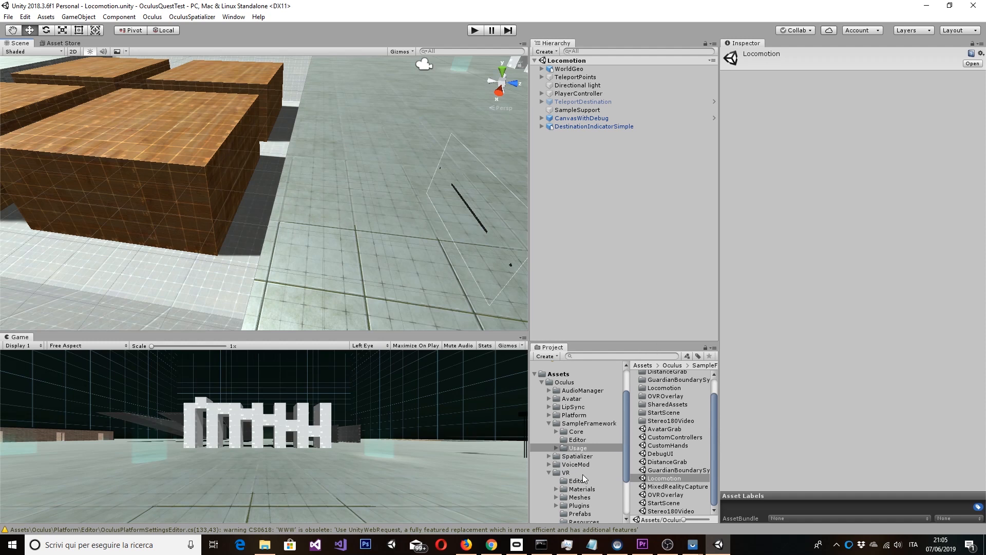
pyautogui.scroll(-3, 583, 474)
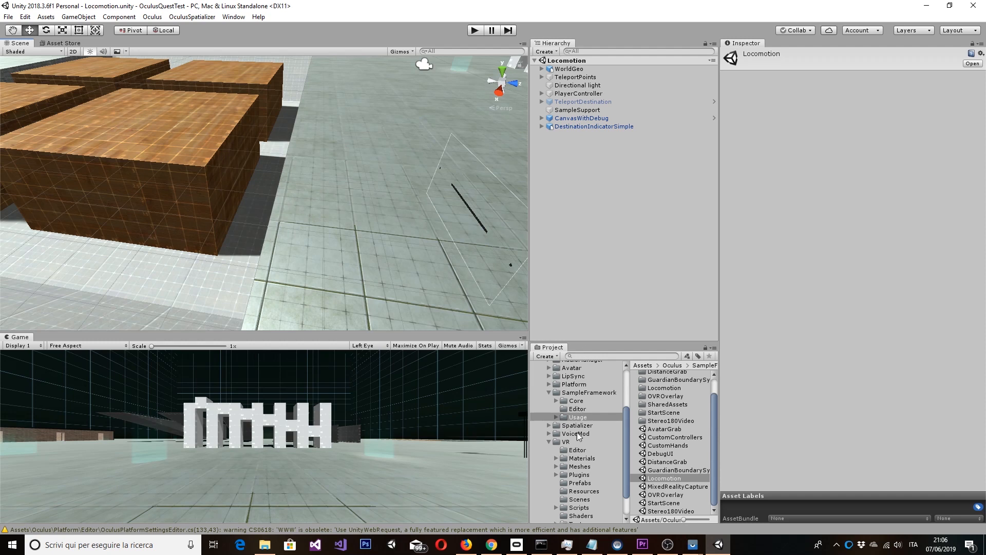
pyautogui.scroll(-1, 592, 470)
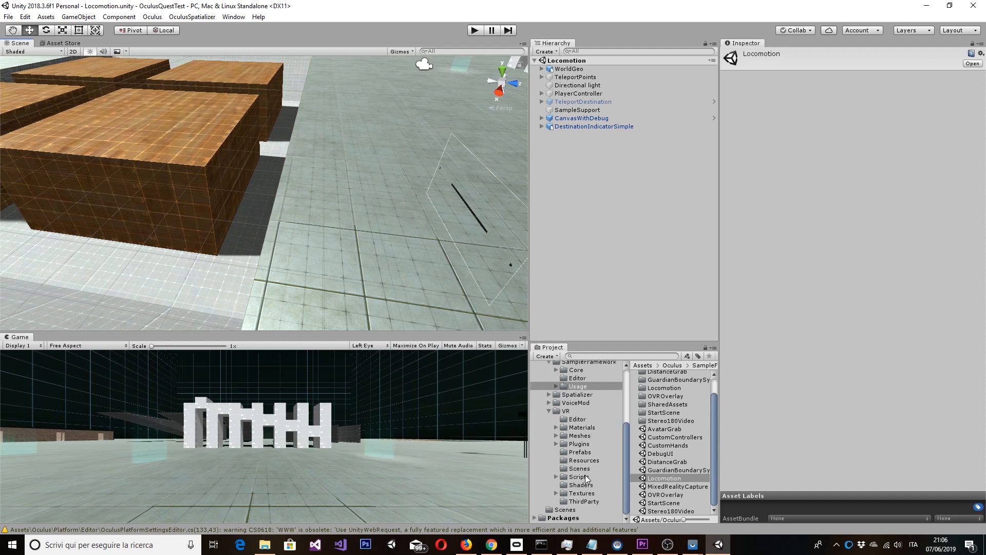
# - Open the Trivial scene from the Oculus VR Scenes folder and inspect its Directional Light and Main Camera
pyautogui.click(585, 468)
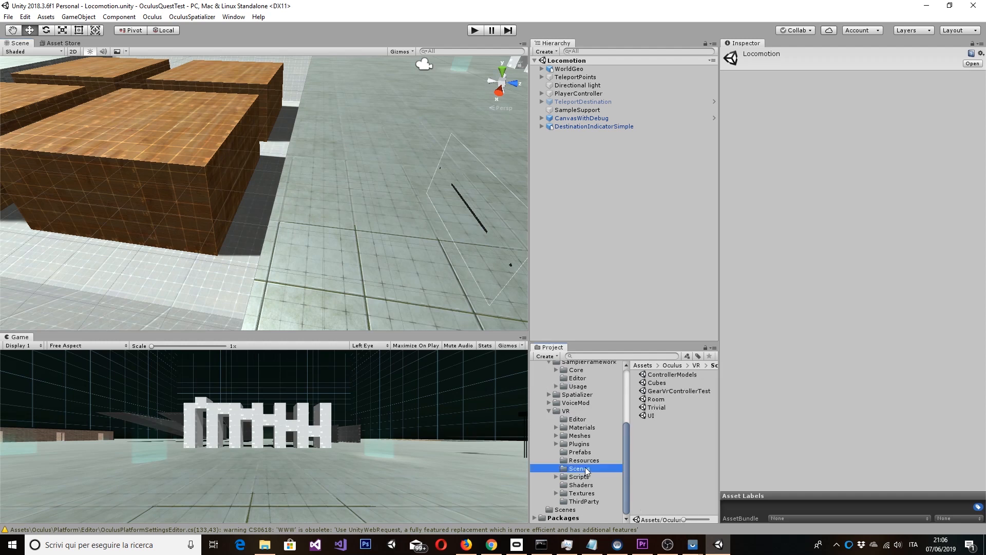
pyautogui.doubleClick(655, 407)
pyautogui.click(568, 78)
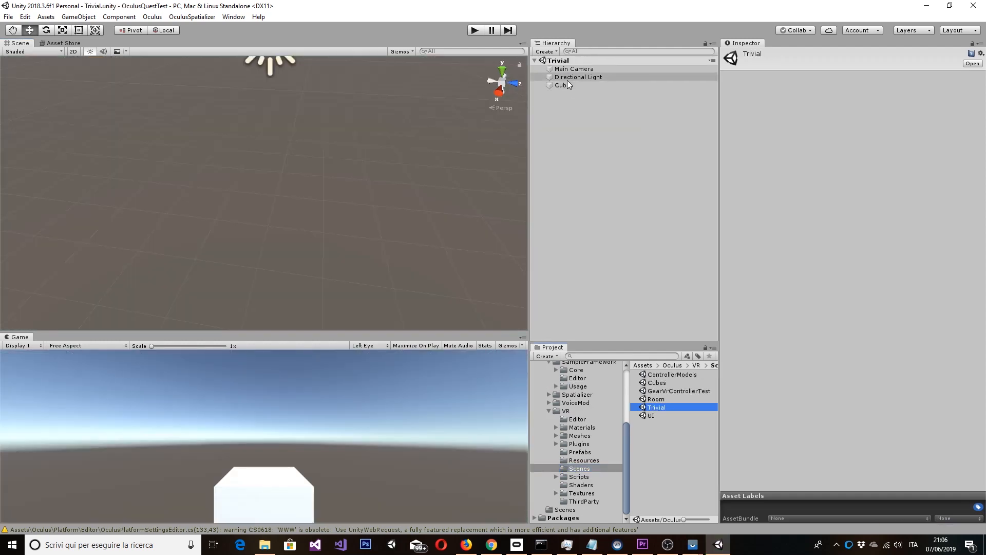
pyautogui.click(569, 70)
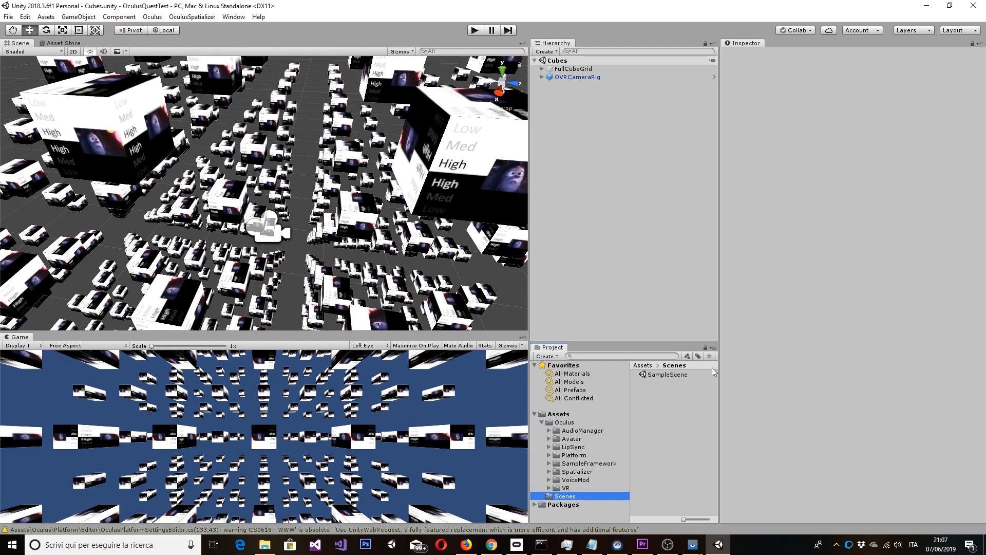
# - Open SampleScene from the Scenes folder and delete its Main Camera
pyautogui.doubleClick(686, 375)
pyautogui.click(602, 75)
pyautogui.click(602, 70)
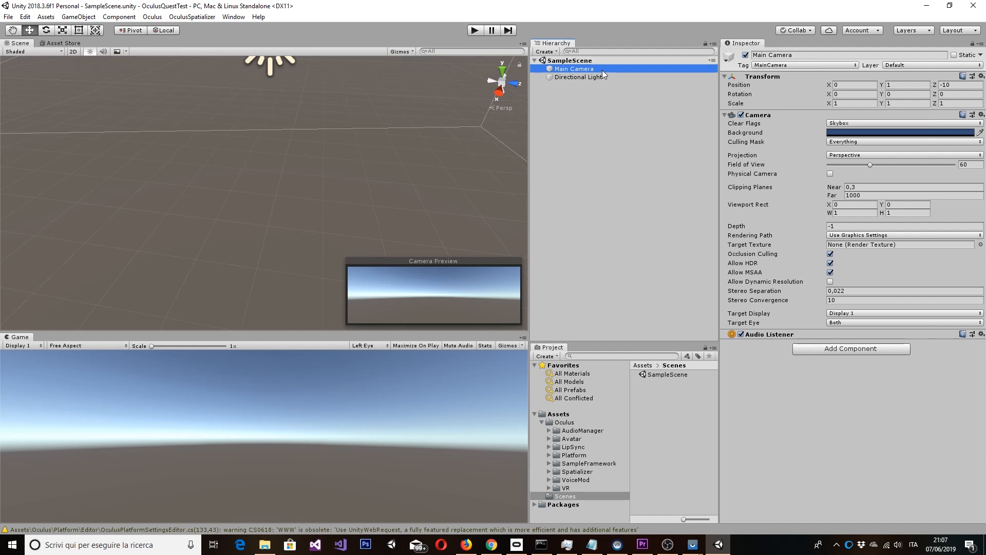
pyautogui.press('Delete')
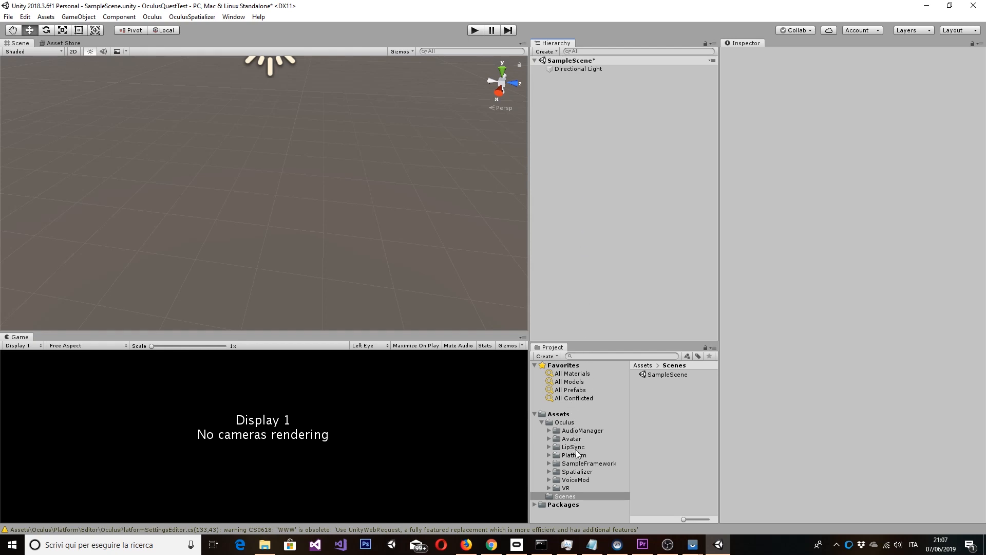
# - Show the contents of the Prefabs folder under Oculus/VR and widen the Project panel to fit the full prefab names
pyautogui.click(574, 422)
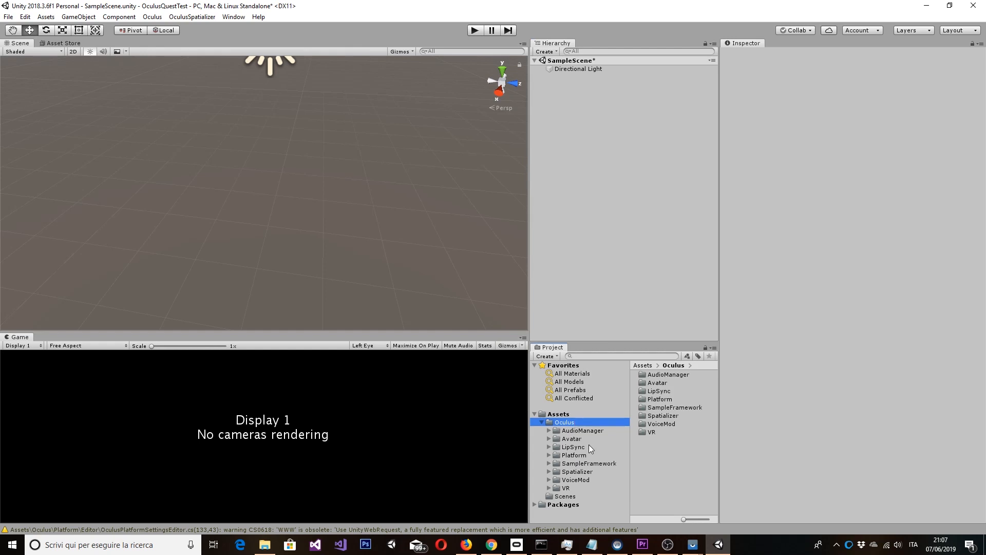
pyautogui.click(582, 487)
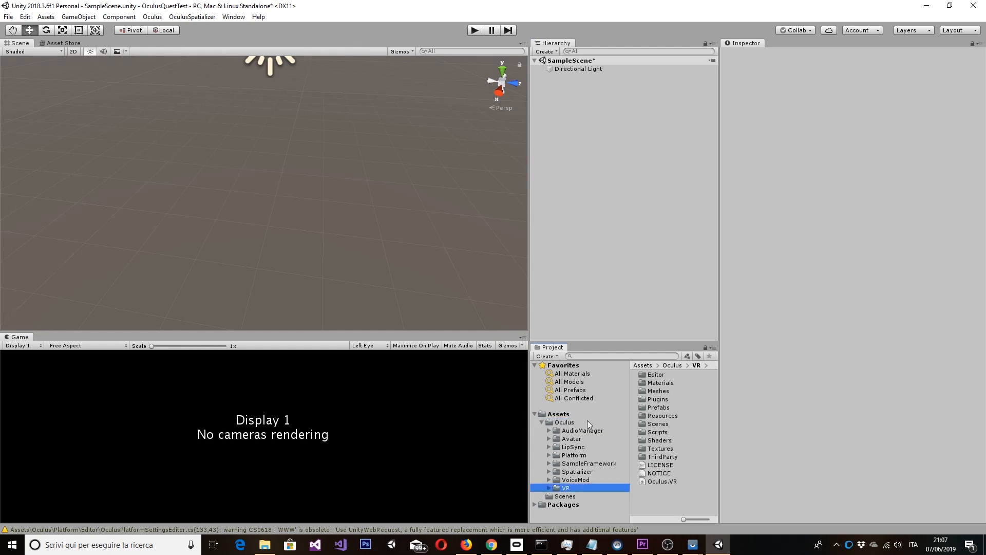
pyautogui.doubleClick(653, 408)
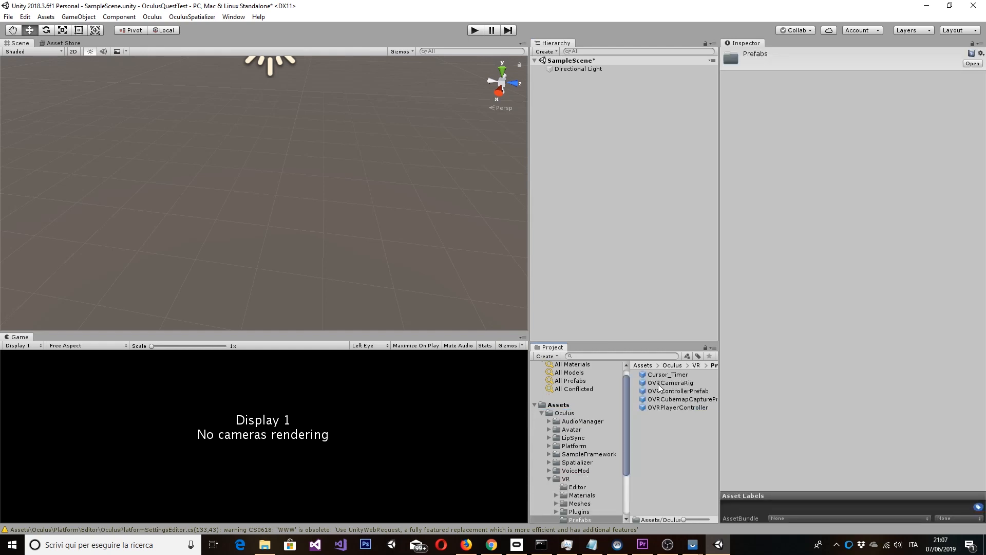
pyautogui.moveTo(720, 372); pyautogui.dragTo(749, 375)
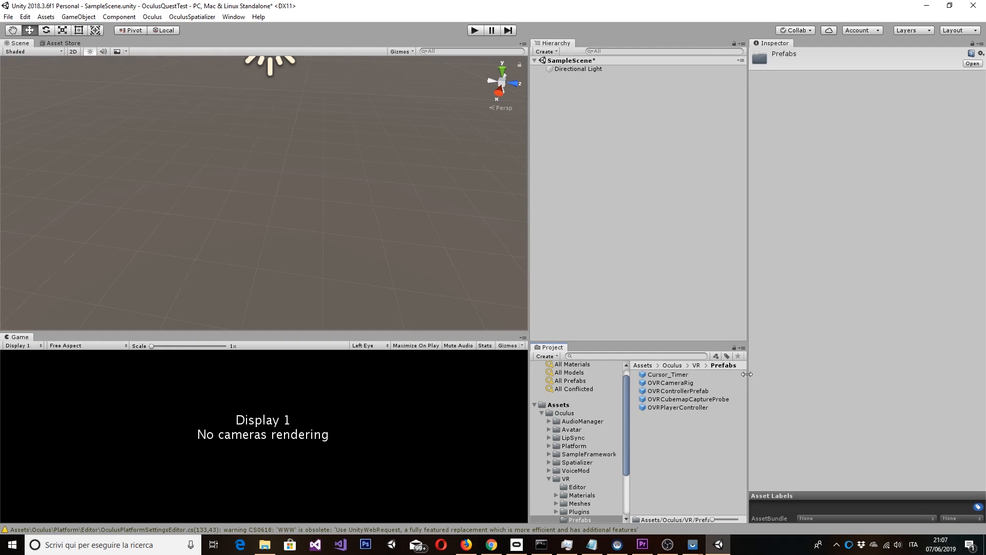
# - Look through the Oculus VR prefabs and add OVRCameraRig to SampleScene as a root object
pyautogui.click(669, 383)
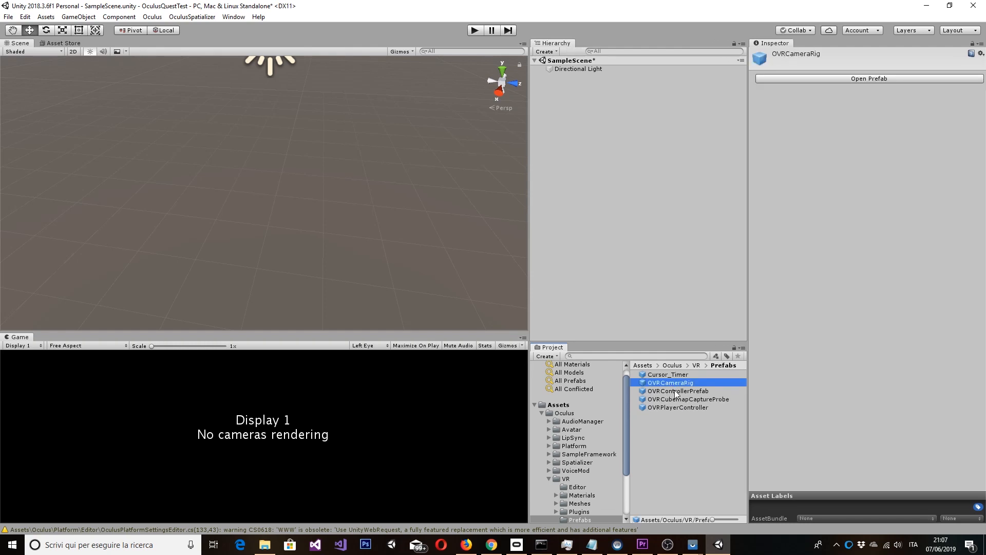
pyautogui.press('Down')
pyautogui.press('Down')
pyautogui.press('Down')
pyautogui.press('Up')
pyautogui.press('Up')
pyautogui.press('Up')
pyautogui.press('Down')
pyautogui.press('Up')
pyautogui.moveTo(662, 385); pyautogui.dragTo(634, 160)
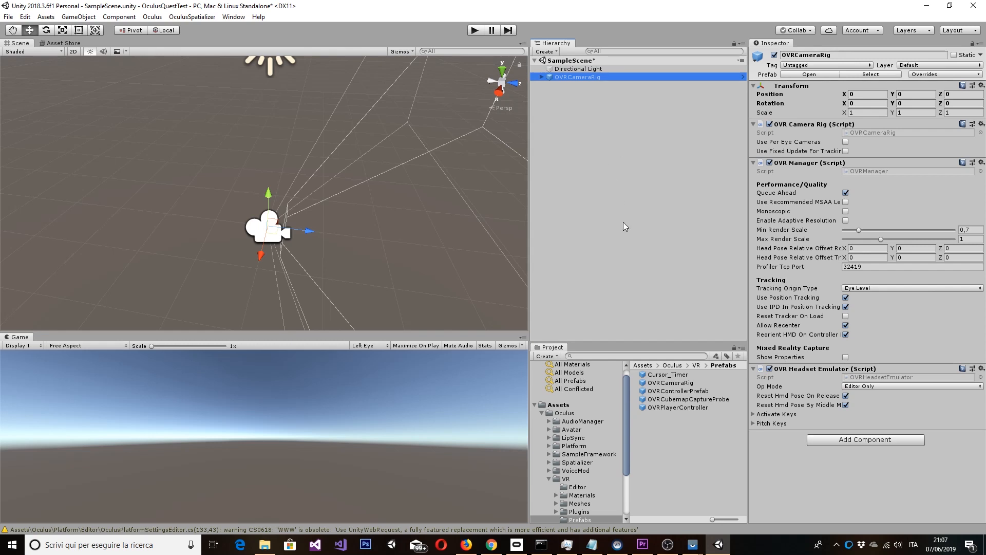
# - Add the OVRPlayerController prefab to SampleScene to inspect its child objects, and delete it again
pyautogui.moveTo(676, 407); pyautogui.dragTo(605, 94)
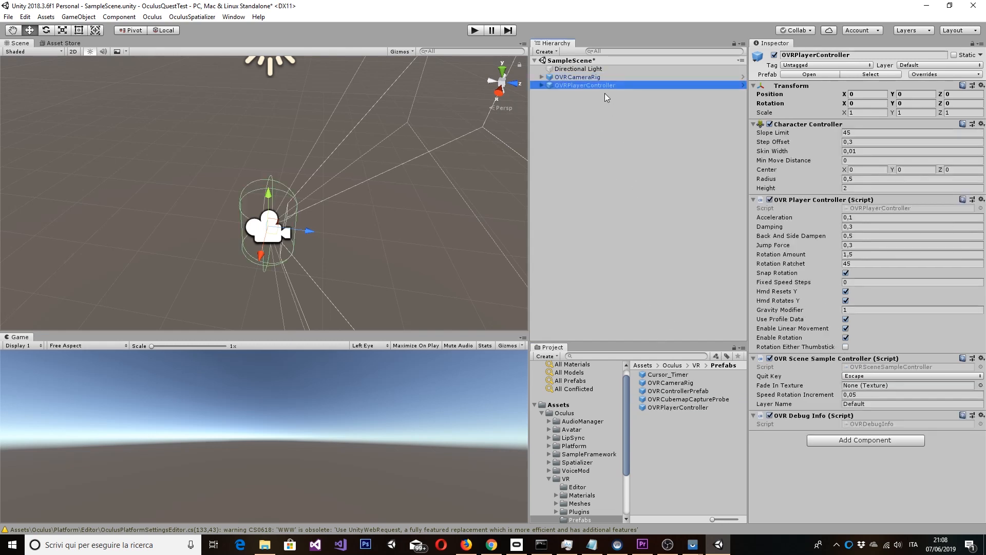
pyautogui.press('Right')
pyautogui.press('Down')
pyautogui.press('Down')
pyautogui.press('Up')
pyautogui.press('Down')
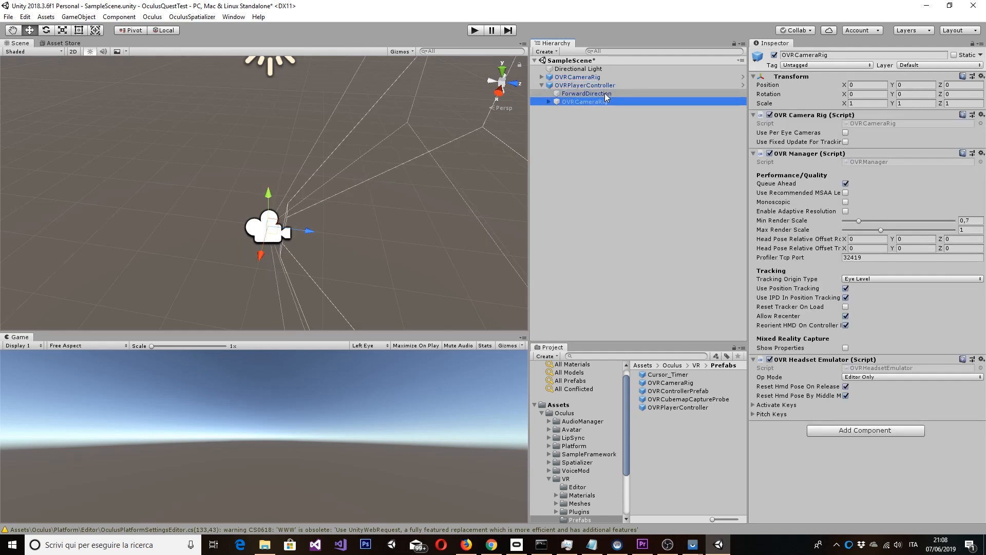
pyautogui.press('Up')
pyautogui.press('Up')
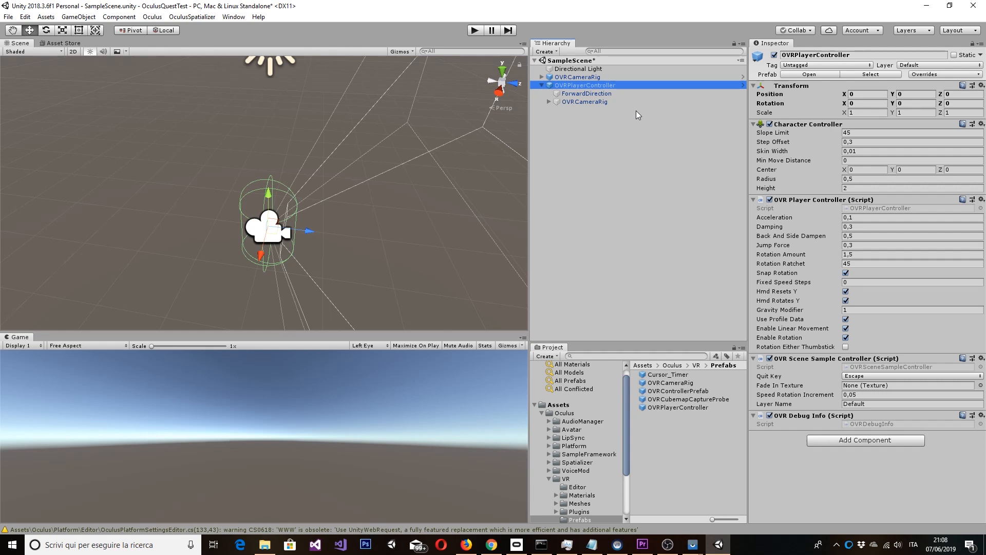
pyautogui.press('Delete')
# - Create a cube and place it in front of OVRCameraRig at about X 0.198, Y 0.25, Z 2.603
pyautogui.click(608, 80)
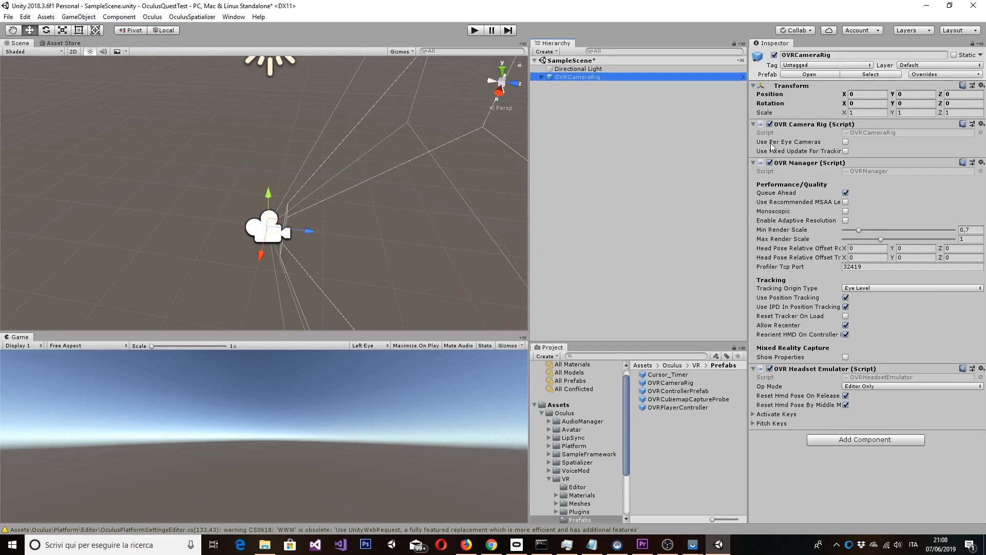
pyautogui.click(569, 109)
pyautogui.rightClick(568, 109)
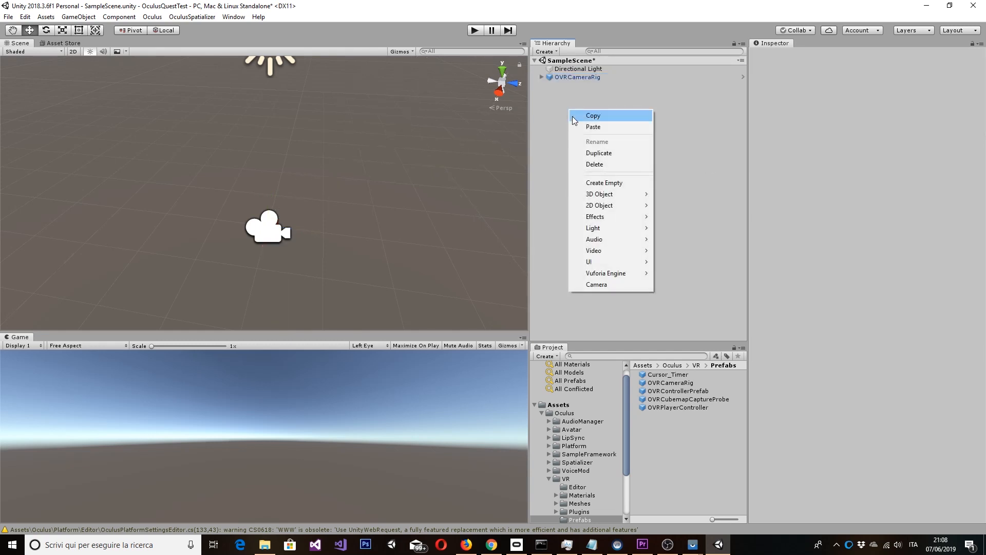
pyautogui.moveTo(612, 194)
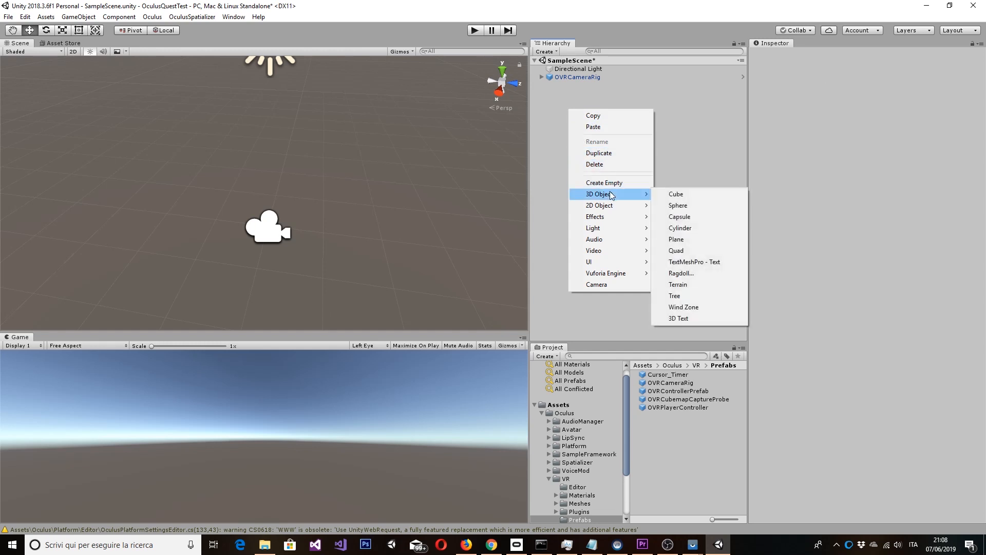
pyautogui.click(689, 195)
pyautogui.moveTo(305, 197); pyautogui.dragTo(465, 214)
pyautogui.moveTo(436, 185); pyautogui.dragTo(440, 261)
pyautogui.keyDown('alt'); pyautogui.moveTo(401, 220); pyautogui.dragTo(610, 149); pyautogui.keyUp('alt')
pyautogui.keyDown('alt'); pyautogui.moveTo(390, 175); pyautogui.dragTo(319, 177); pyautogui.keyUp('alt')
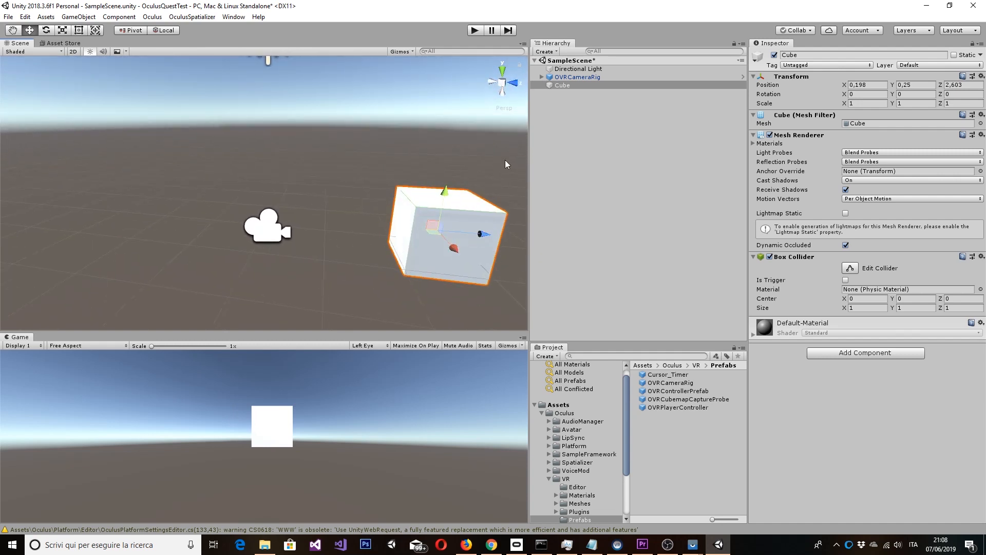
# - Save SampleScene and the project
pyautogui.click(10, 17)
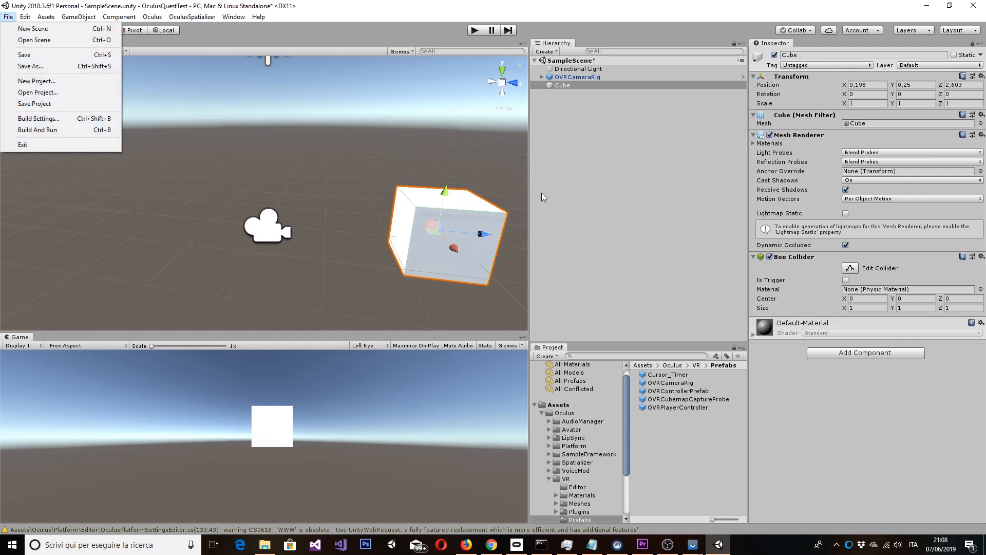
pyautogui.click(570, 197)
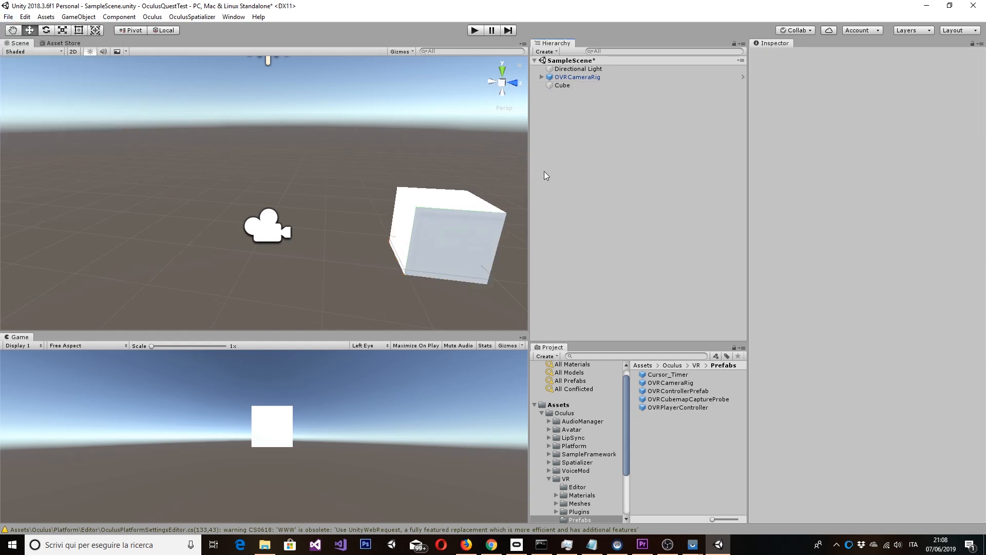
pyautogui.hotkey('ctrl', 's')
pyautogui.click(14, 19)
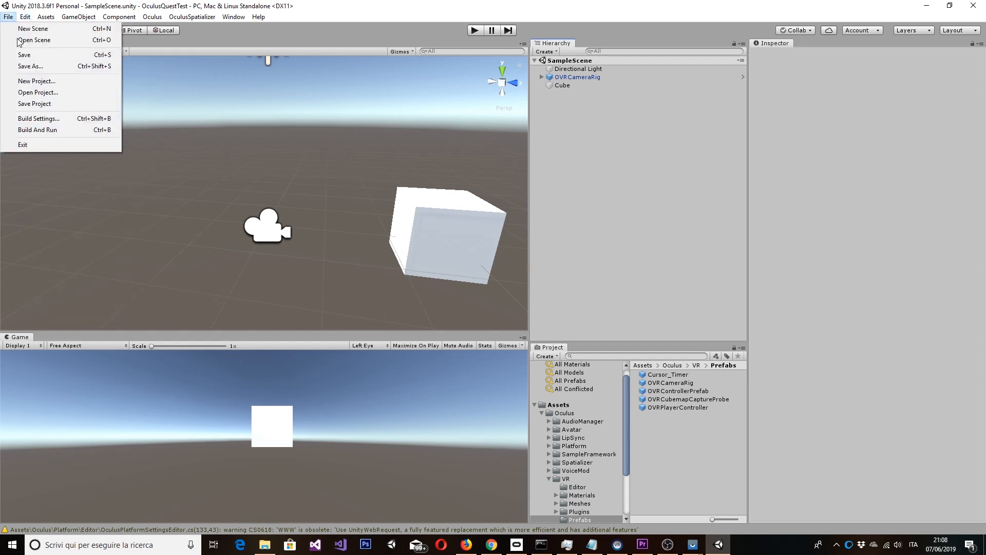
pyautogui.click(37, 104)
pyautogui.click(8, 17)
pyautogui.click(40, 57)
# - In the build settings, replace the deleted UI 1 scene entry with the open SampleScene and switch the platform to Android
pyautogui.click(9, 16)
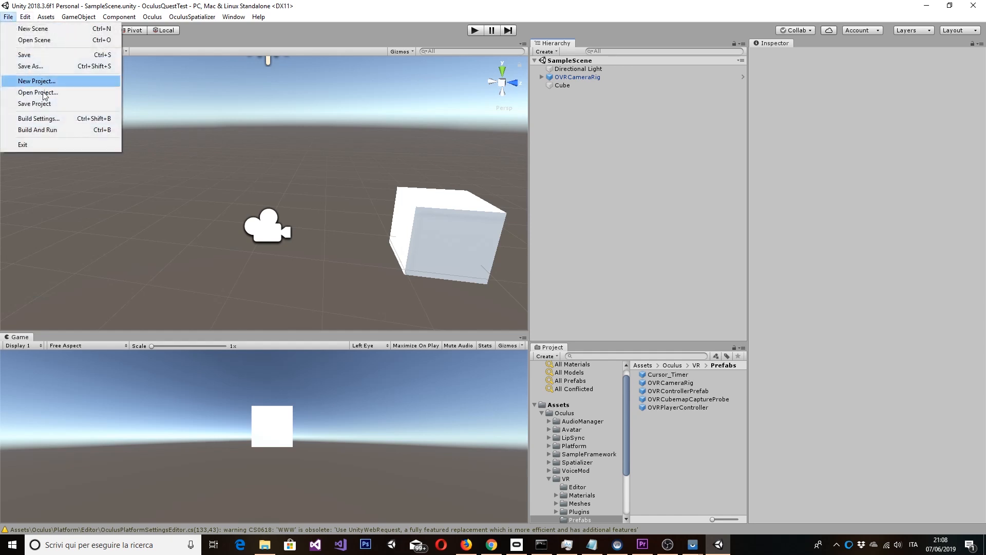
pyautogui.click(57, 118)
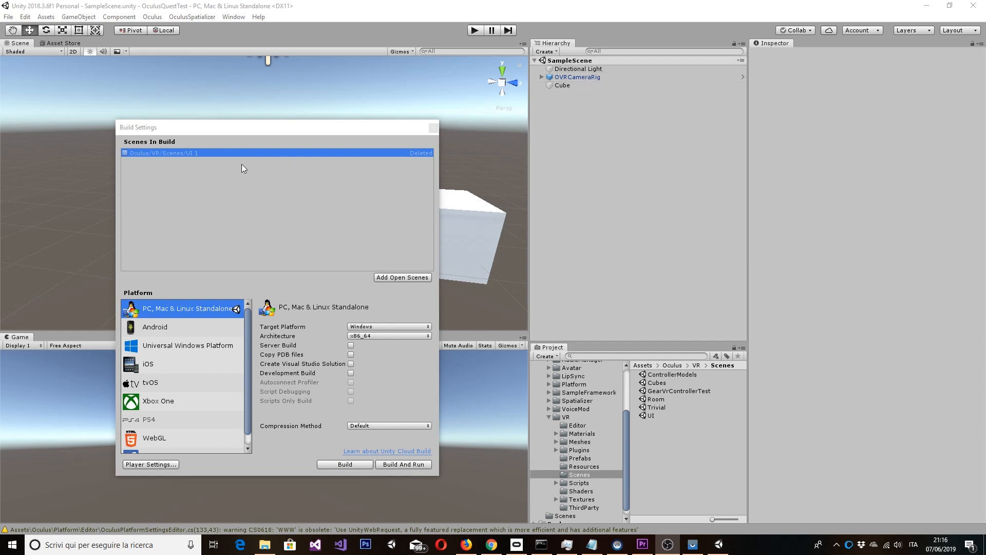
pyautogui.click(260, 180)
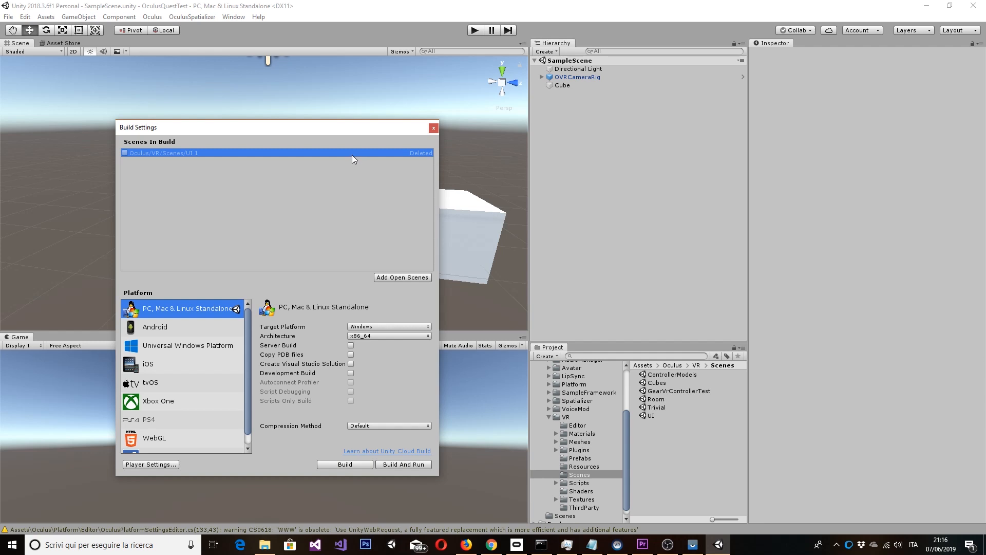
pyautogui.press('Delete')
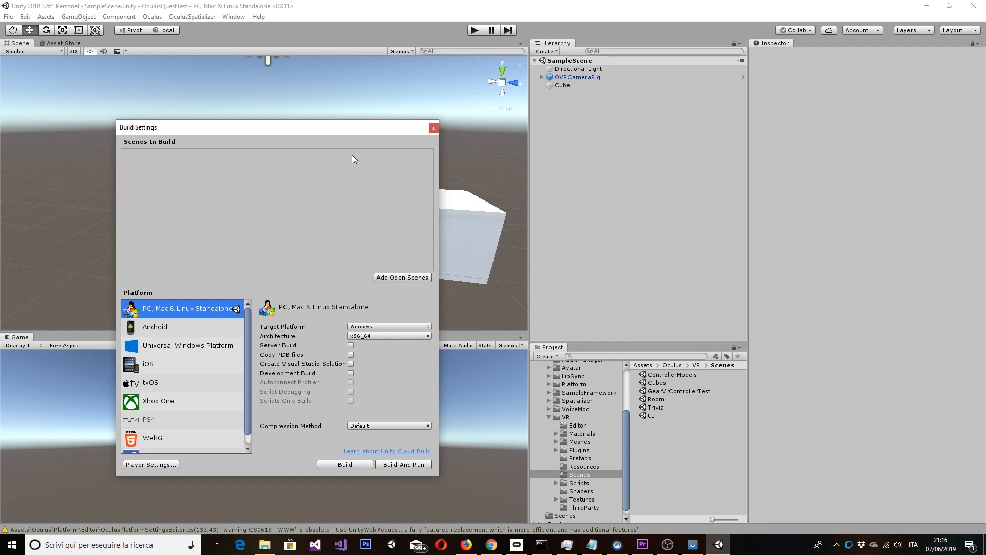
pyautogui.click(427, 279)
pyautogui.click(209, 327)
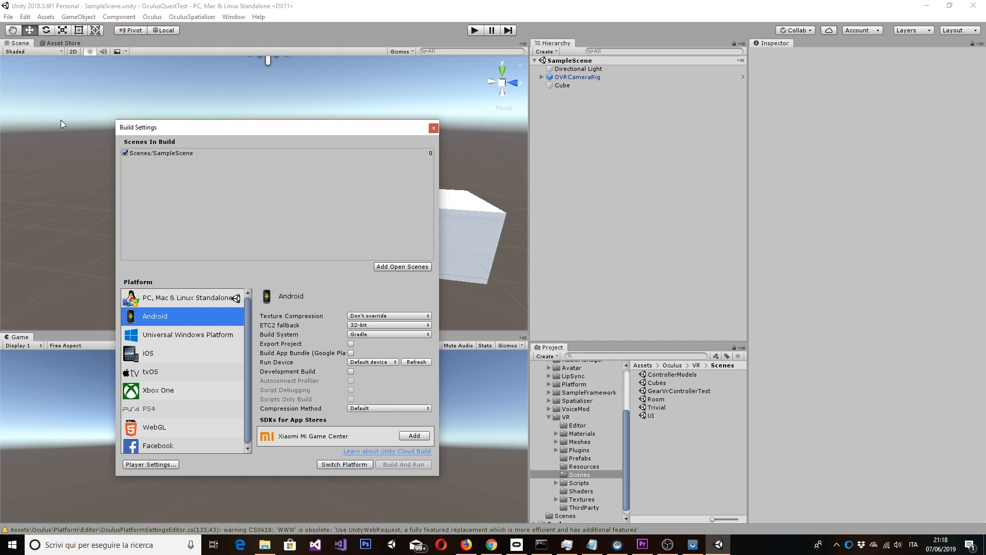
pyautogui.click(343, 464)
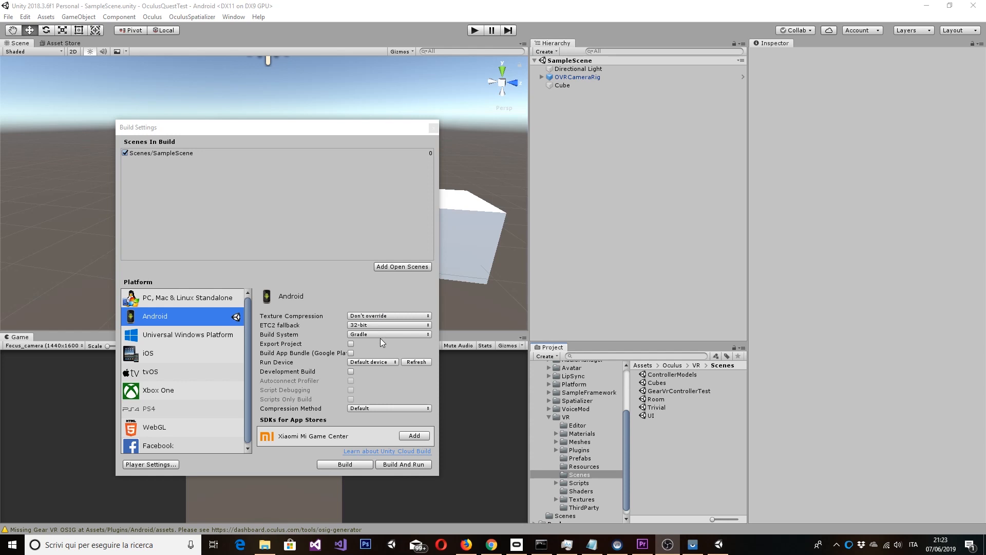
# - In the player settings, set the company name to New Technology Walkers and the package name to com.ntw.UnitySample
pyautogui.click(143, 466)
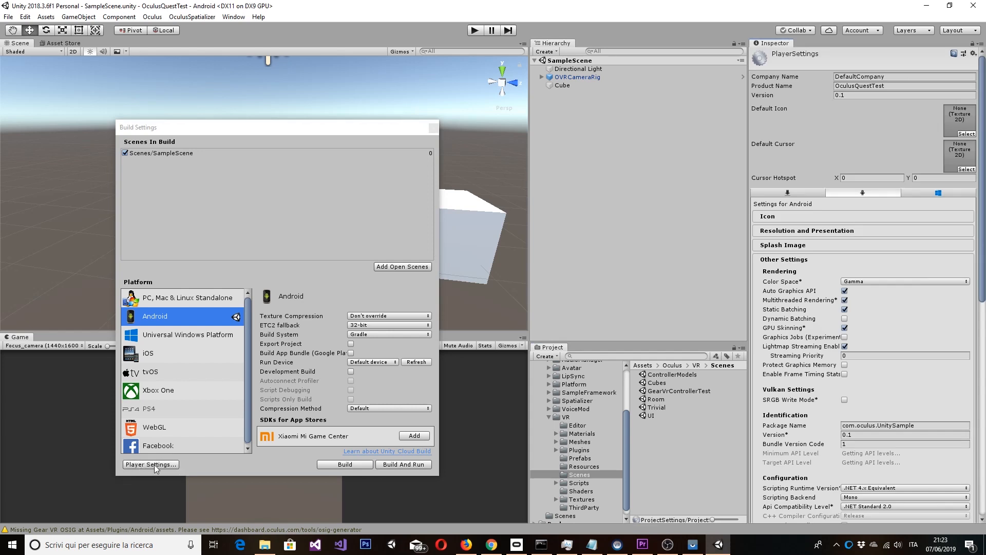
pyautogui.click(868, 76)
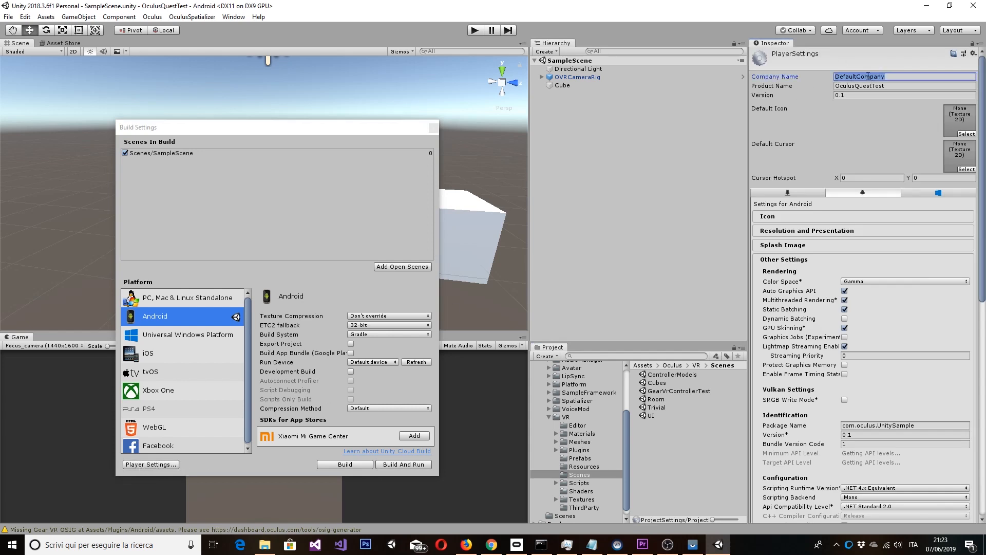
pyautogui.write('New Te')
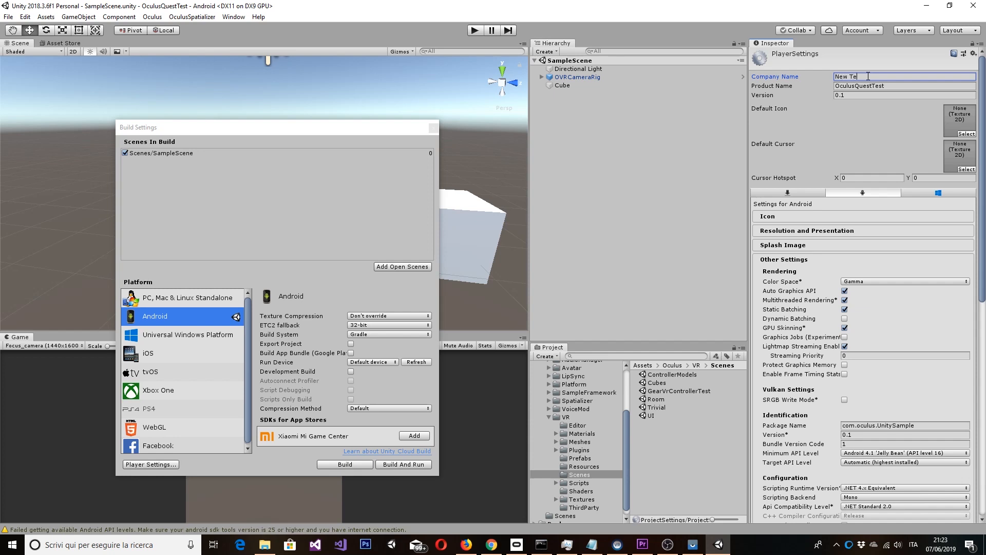
pyautogui.write('chnology Wa')
pyautogui.press('BackSpace')
pyautogui.write('Walke')
pyautogui.click(865, 425)
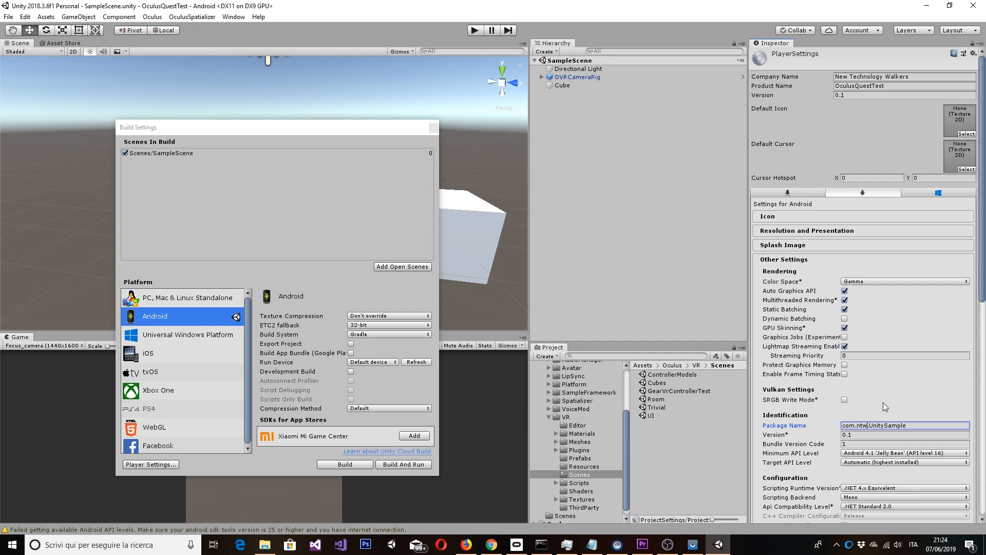
# - Review the Android configuration options and enable Virtual Reality Supported in the XR settings
pyautogui.scroll(-8, 883, 402)
pyautogui.scroll(-6, 878, 408)
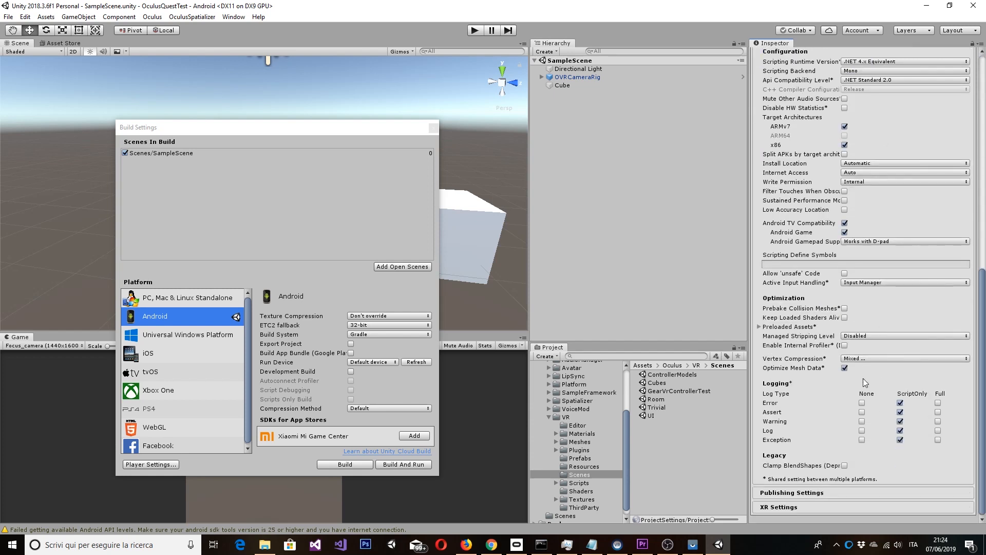
pyautogui.scroll(5, 864, 375)
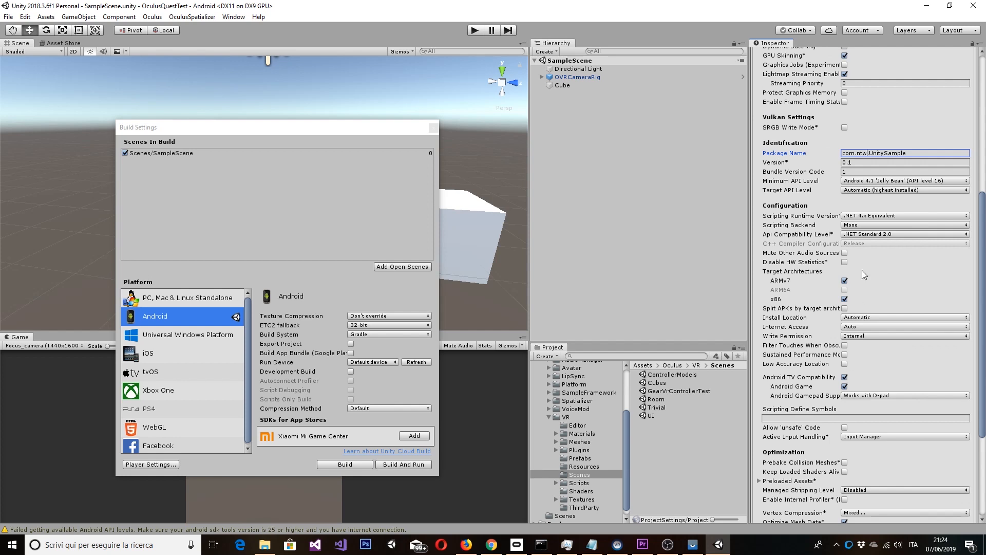
pyautogui.scroll(-5, 853, 449)
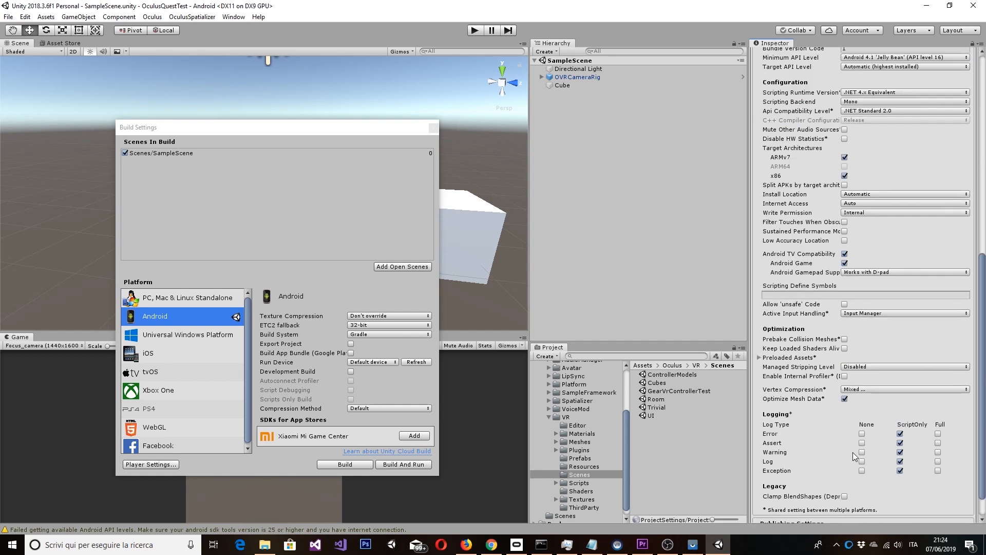
pyautogui.click(816, 508)
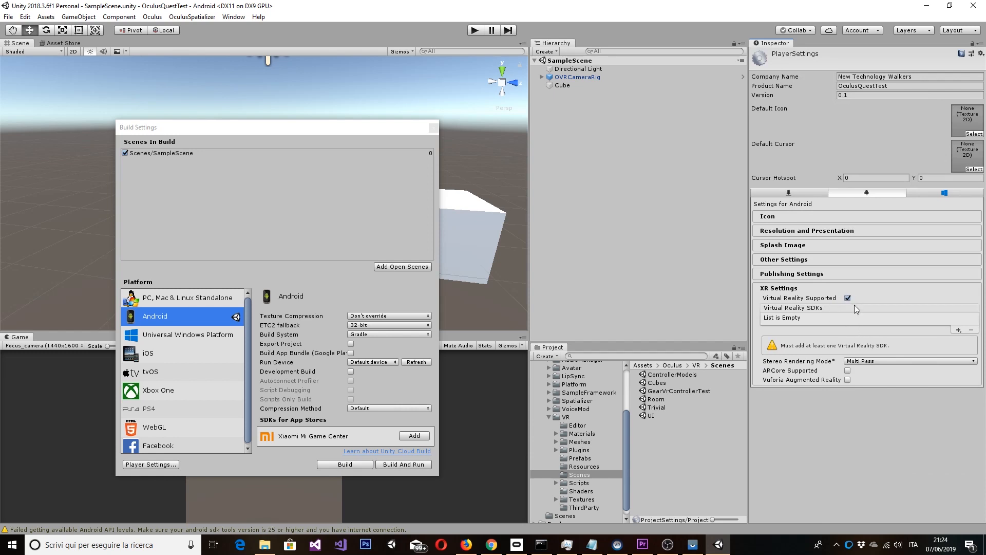
# - Add Oculus to the Android Virtual Reality SDKs and set the minimum API level to Android 4.4 'KitKat' (API level 19)
pyautogui.click(959, 330)
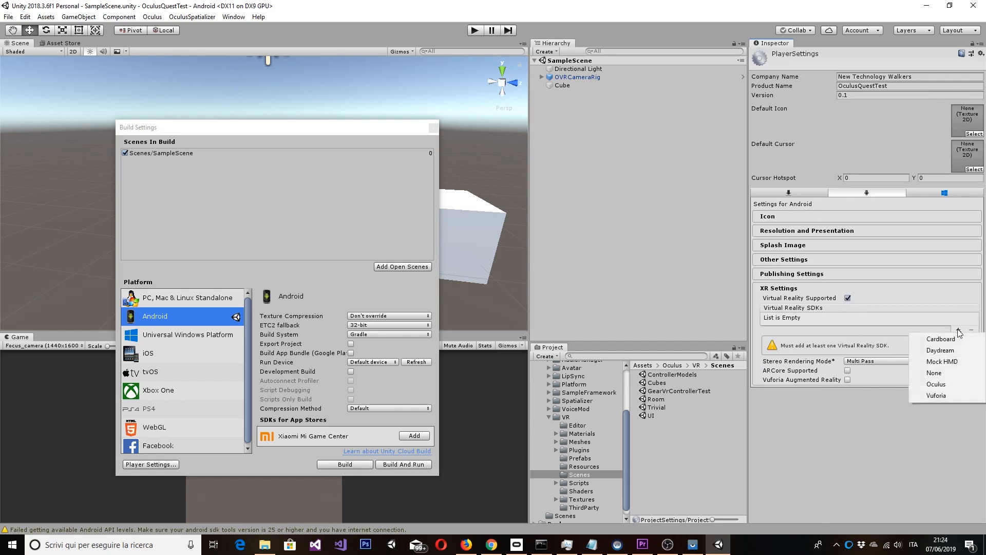
pyautogui.click(947, 383)
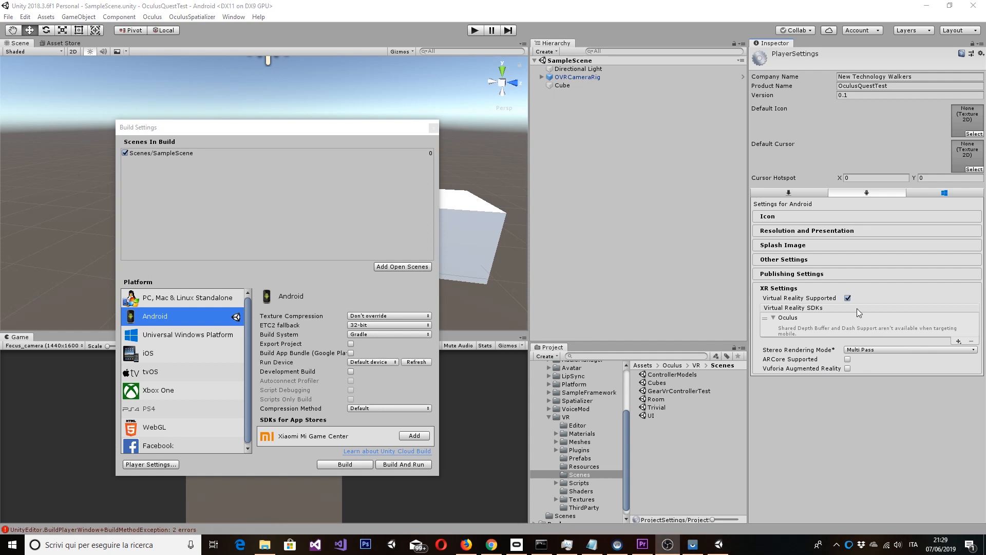
pyautogui.click(841, 259)
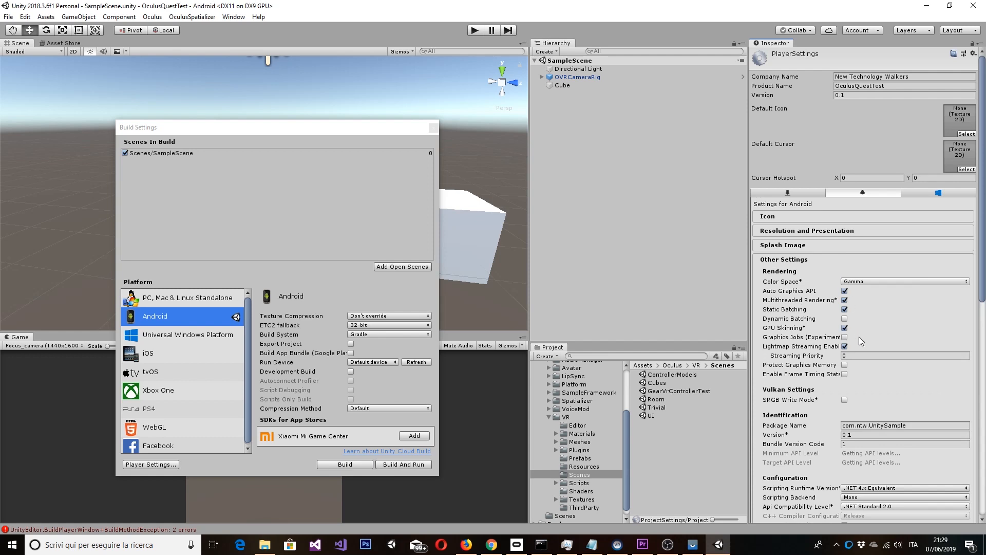
pyautogui.scroll(-3, 859, 337)
pyautogui.scroll(-3, 861, 340)
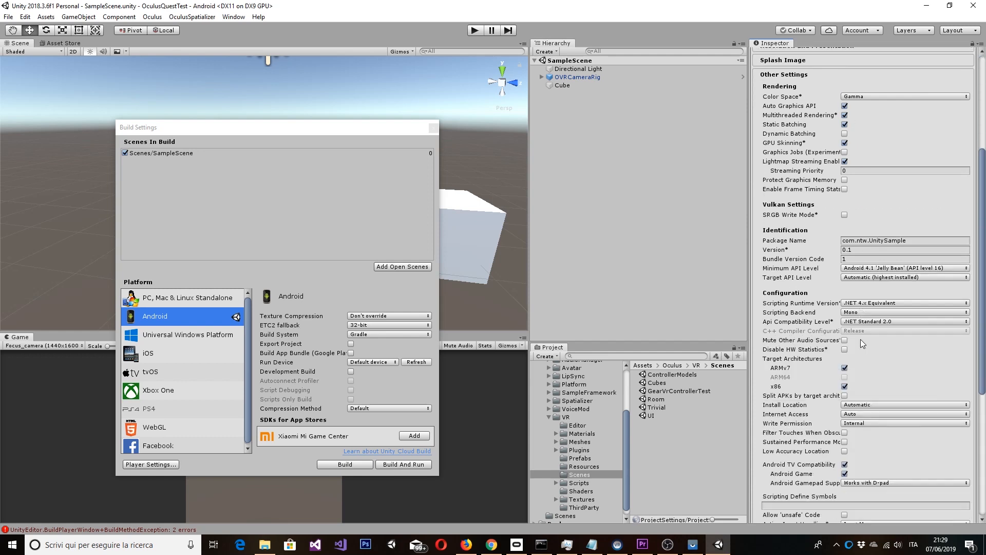
pyautogui.click(882, 269)
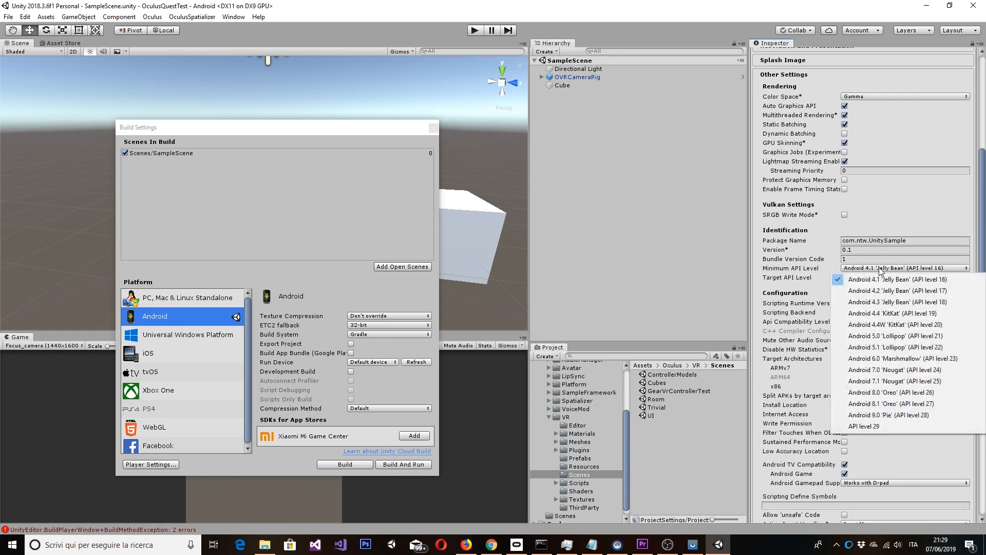
pyautogui.click(875, 316)
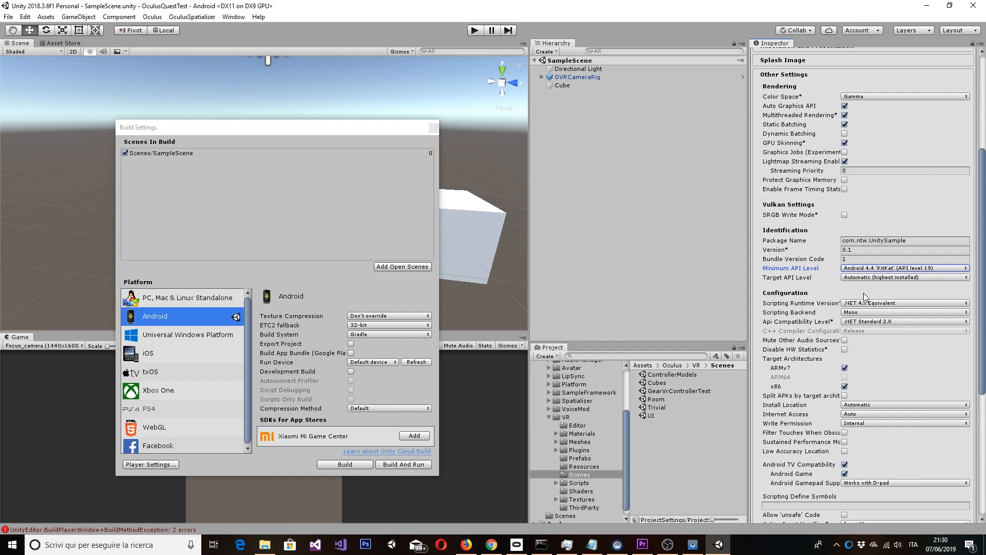
pyautogui.scroll(8, 855, 348)
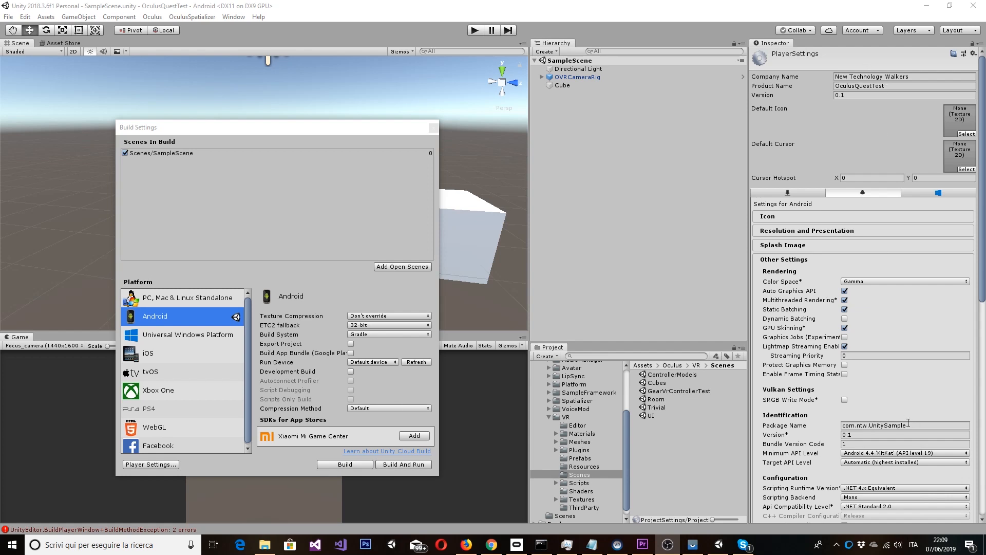
# - Start a build and run for Android and create a folder named Bin inside the OculusQuestTest project folder
pyautogui.click(406, 464)
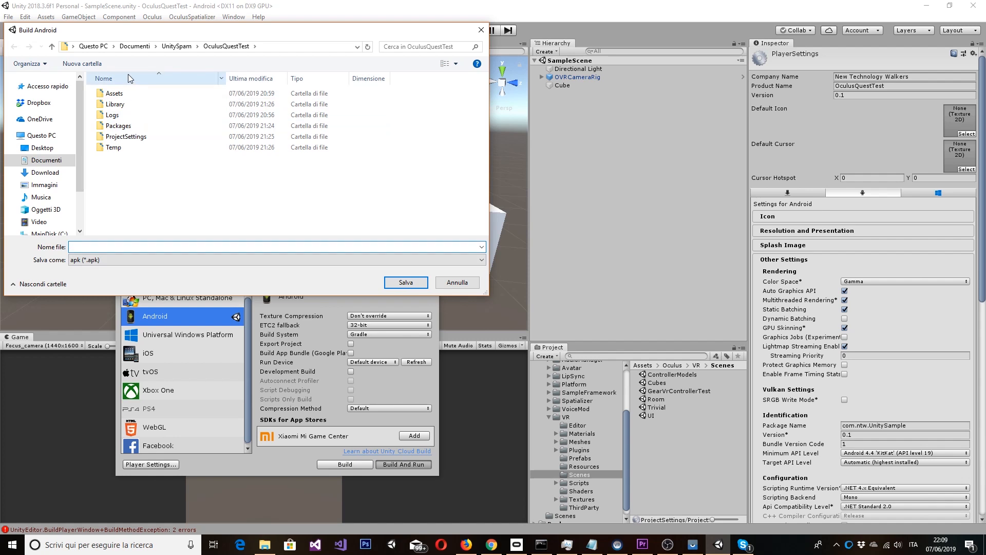
pyautogui.click(100, 66)
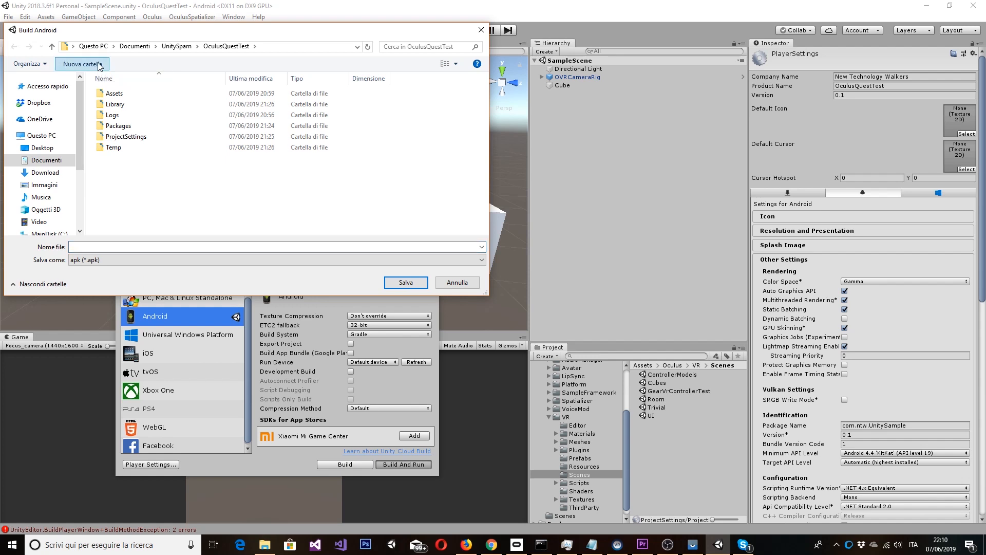
pyautogui.write('Bin')
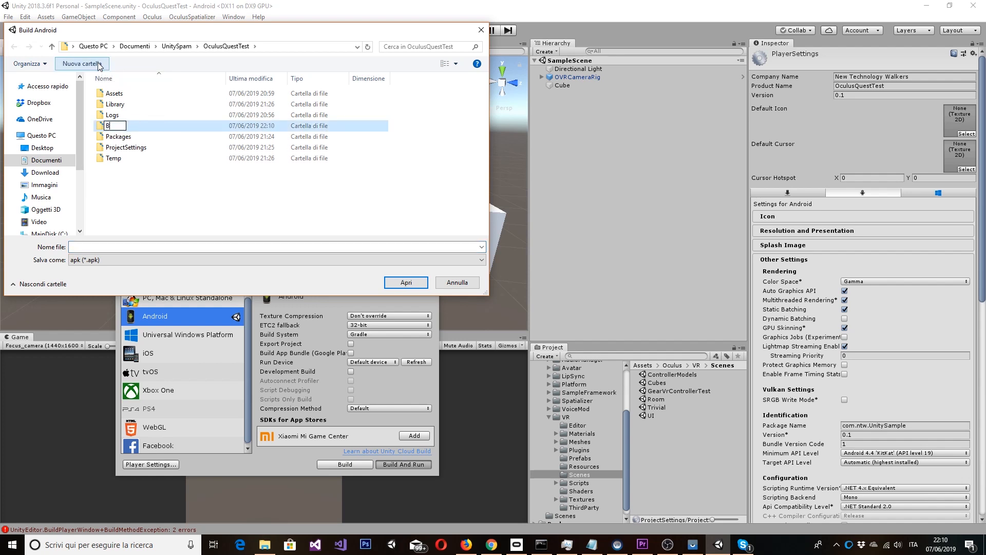
pyautogui.press('Return')
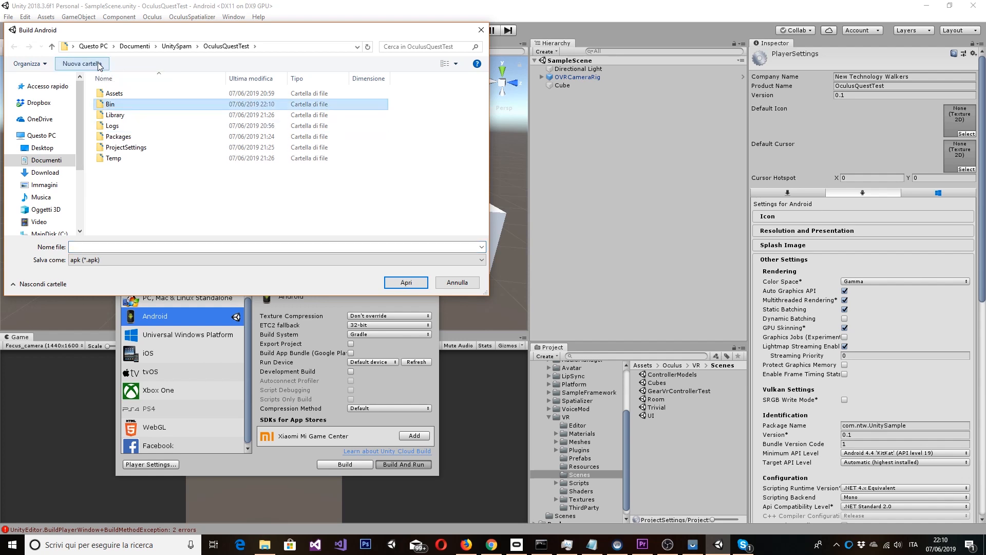
# - Save the APK as OculusQuestTest in the Bin folder and launch the build
pyautogui.press('Return')
pyautogui.click(158, 247)
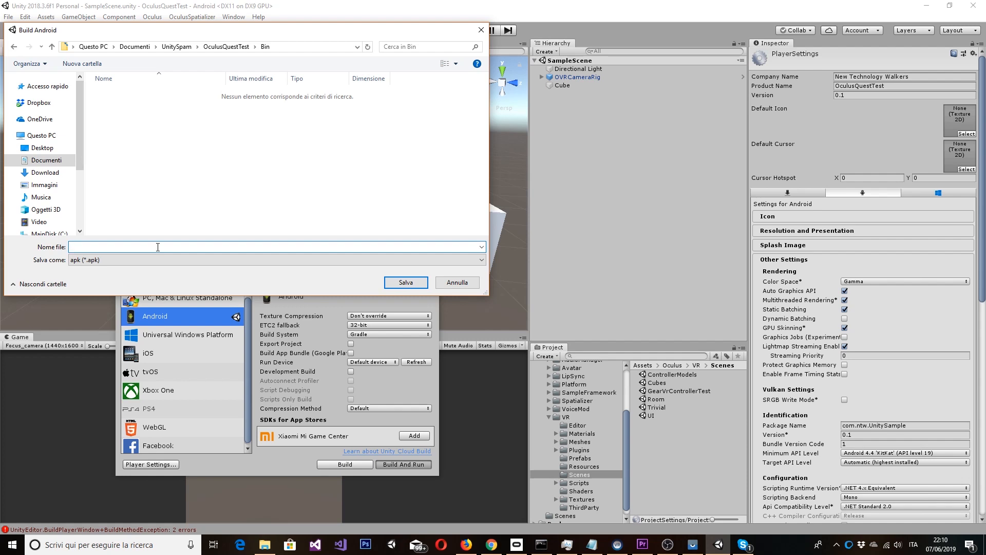
pyautogui.write('OculusQuestTest')
pyautogui.press('Return')
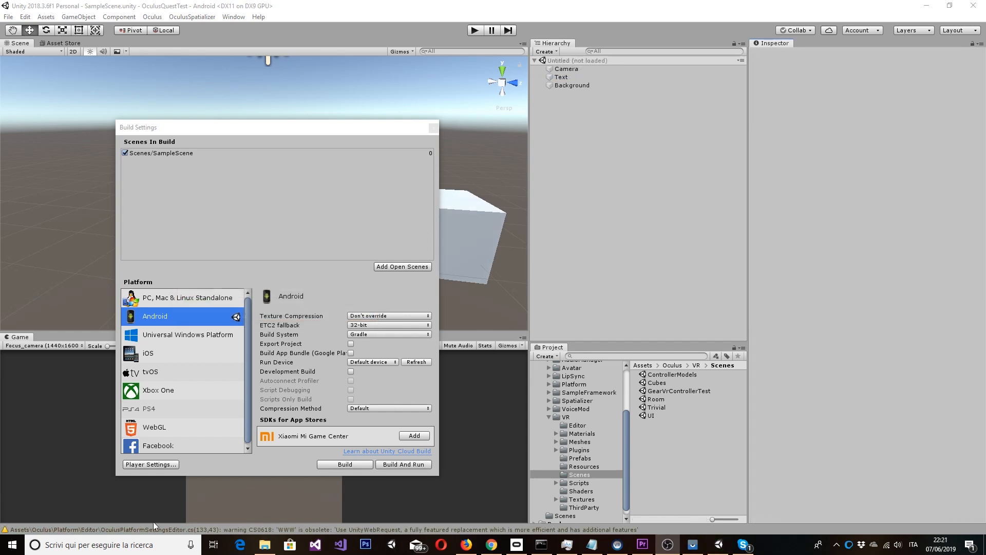
# - Switch to Vysor and start viewing the screen of the connected Quest device
pyautogui.click(700, 546)
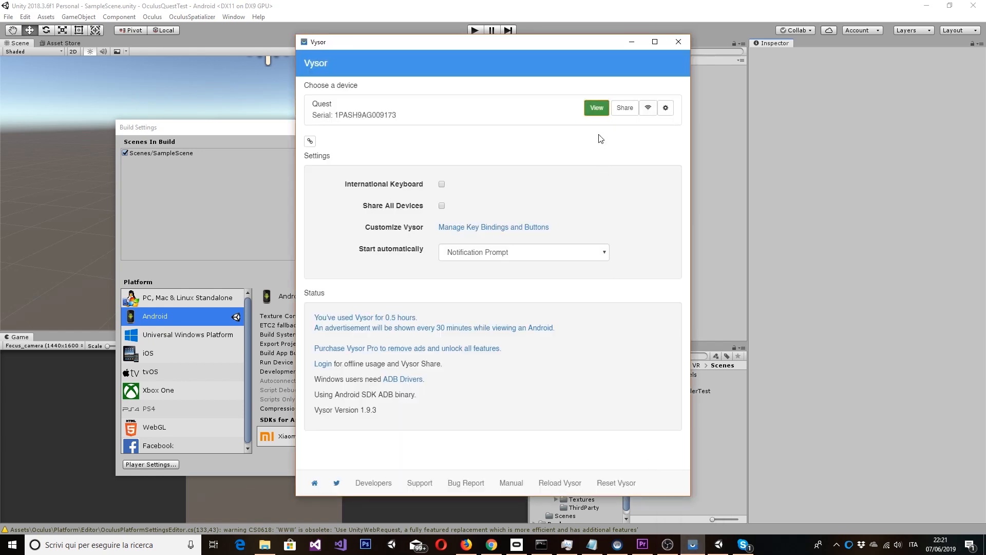
pyautogui.click(596, 109)
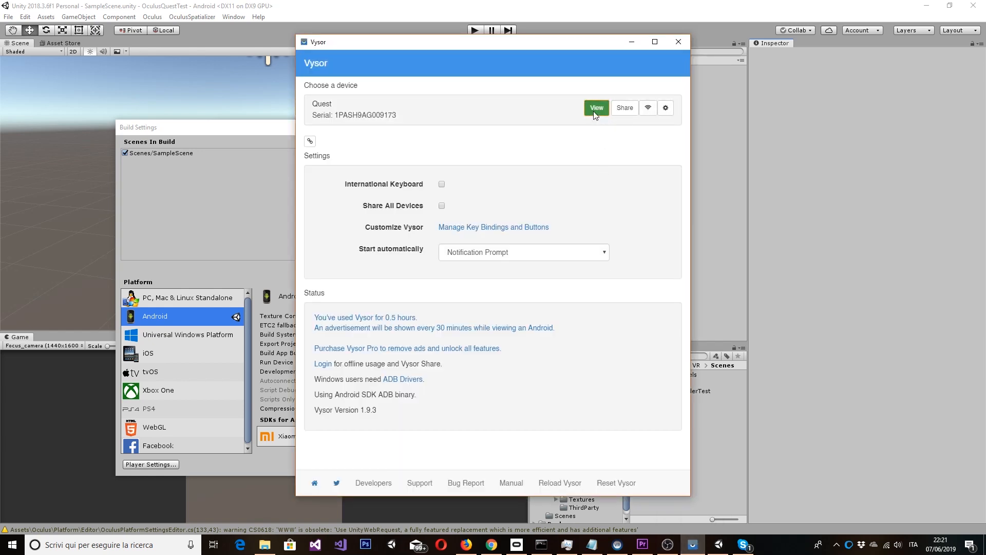